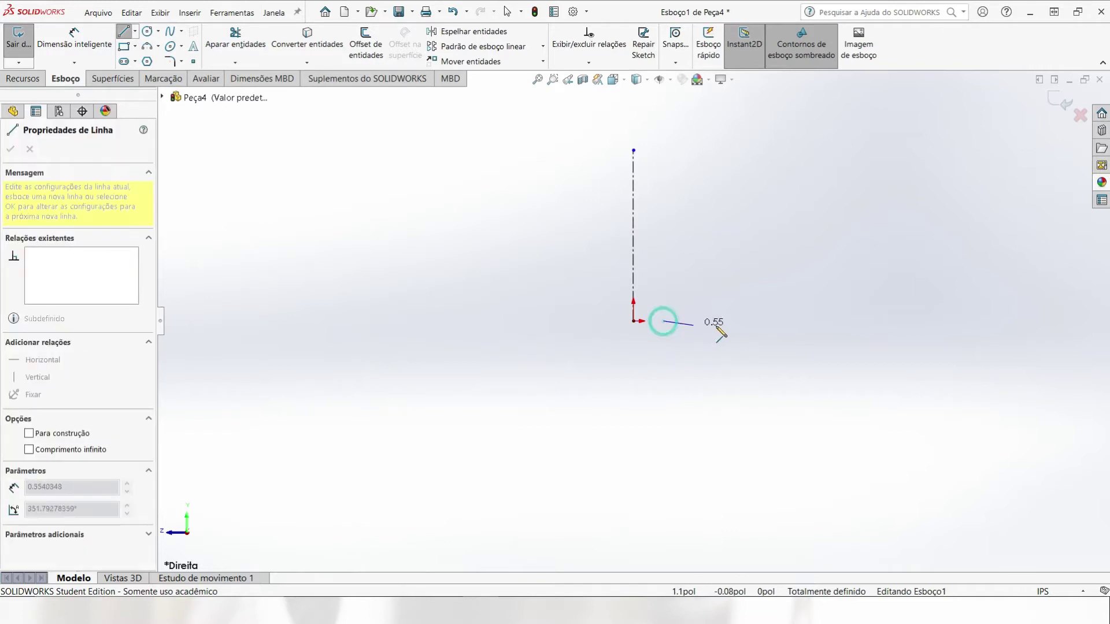
Sketch a closed L-shaped profile beside the vertical centerline, about 2.39 in tall with a foot about 0.34 in thick pointing toward the centerline
{"action": "left_click", "coordinate": [707, 321]}
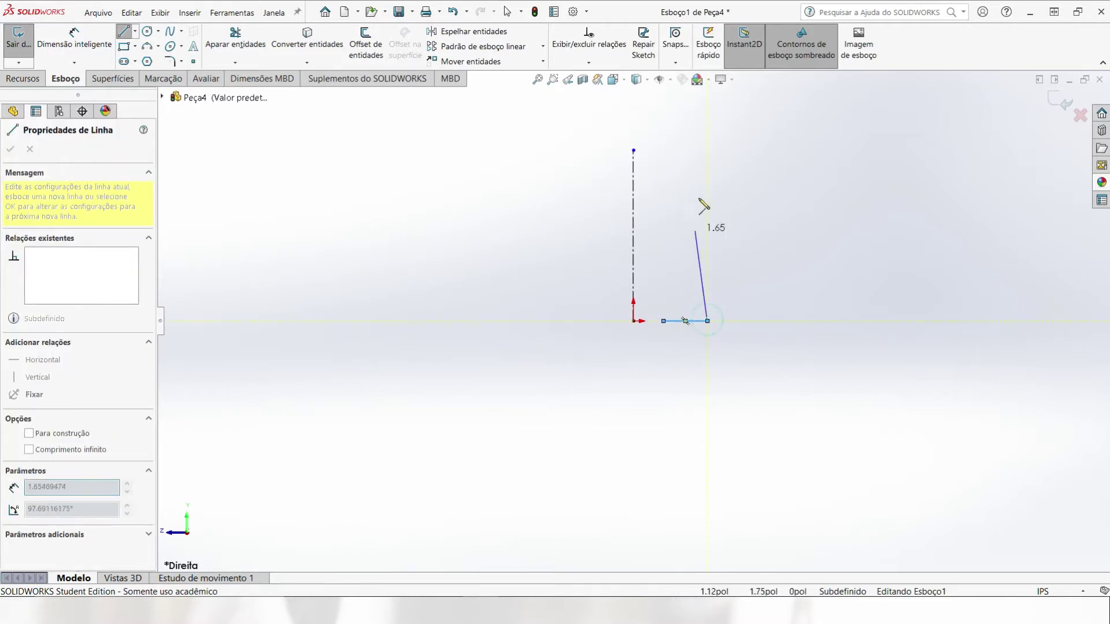
{"action": "left_click", "coordinate": [707, 179]}
{"action": "left_click", "coordinate": [690, 179]}
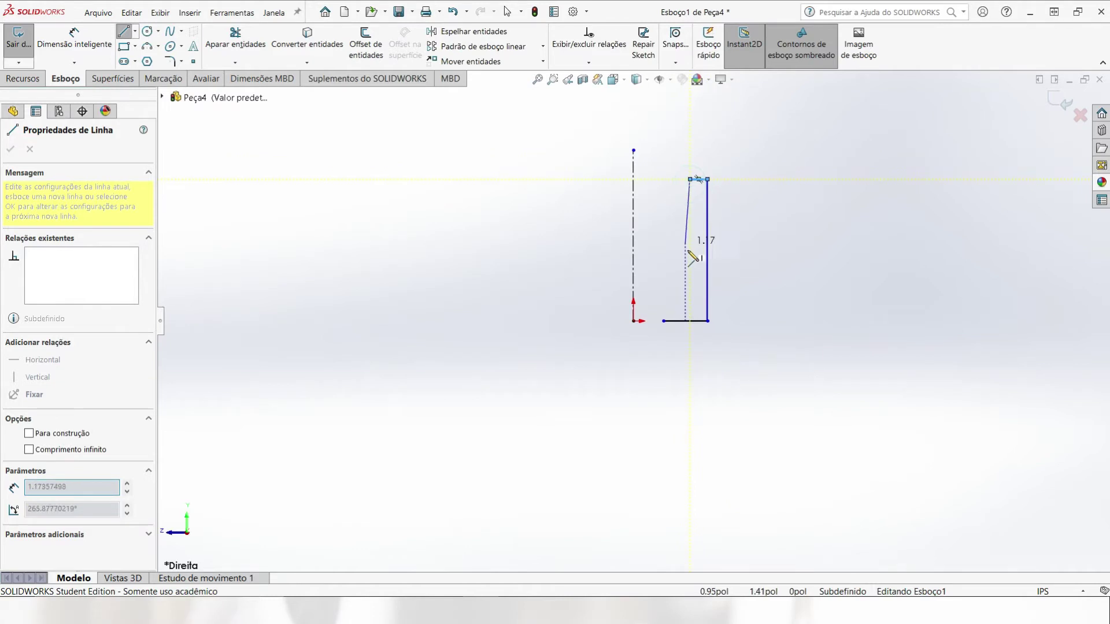
{"action": "left_click", "coordinate": [690, 300]}
{"action": "left_click", "coordinate": [663, 300]}
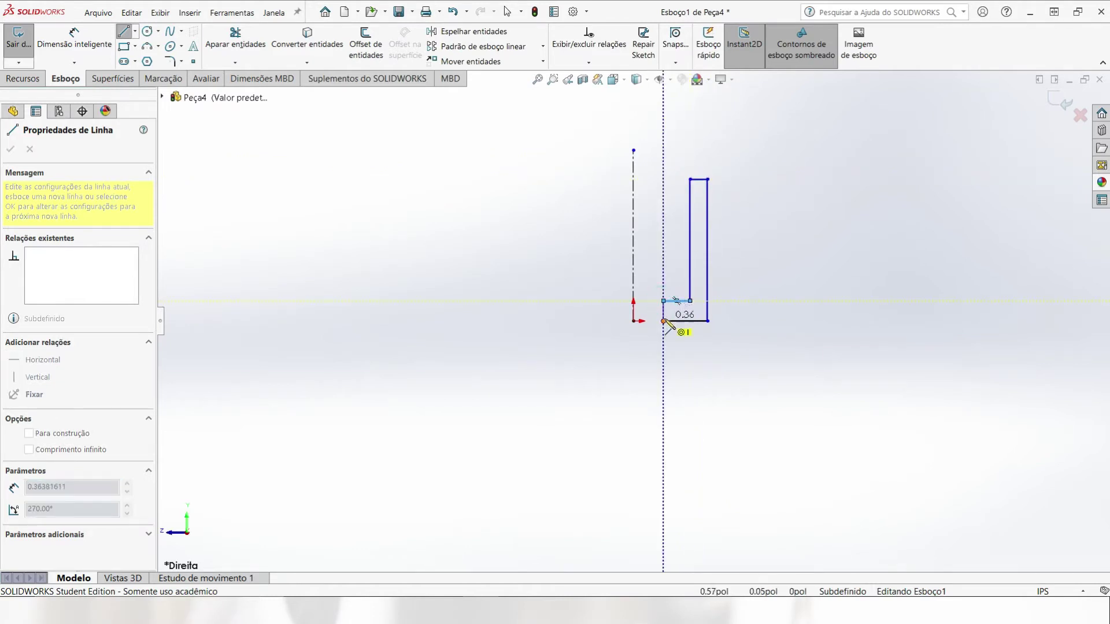
{"action": "left_click", "coordinate": [663, 321]}
{"action": "key", "text": "Escape"}
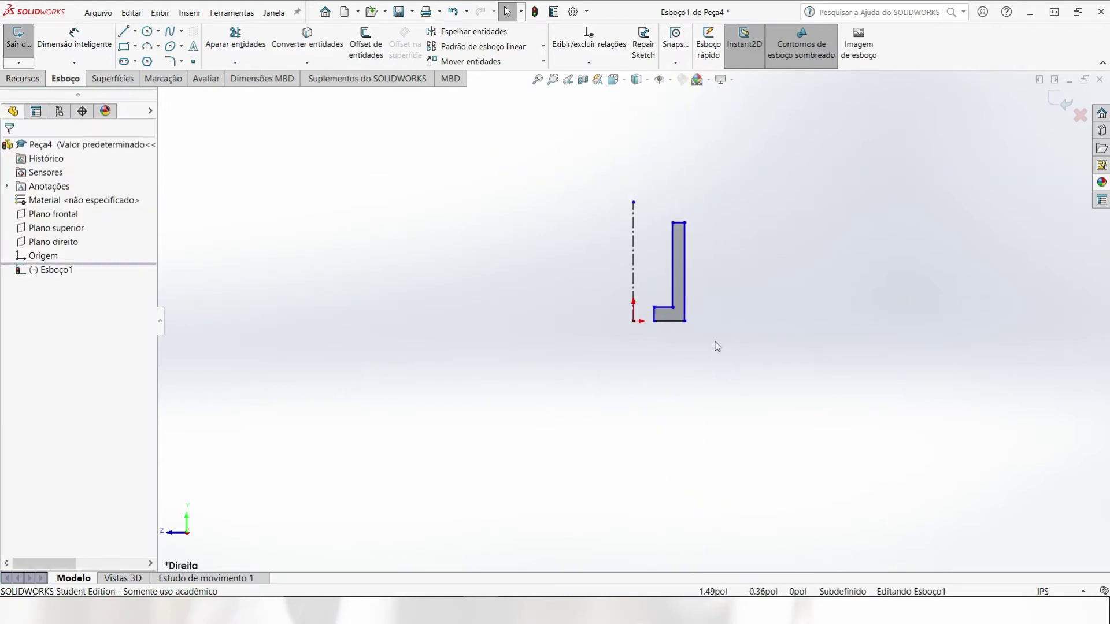
Dimension the profile's outer vertical edge about the centerline as a 2.5 in diameter
{"action": "scroll", "coordinate": [639, 261], "scroll_direction": "down", "scroll_amount": 3}
{"action": "scroll", "coordinate": [650, 255], "scroll_direction": "down", "scroll_amount": 1}
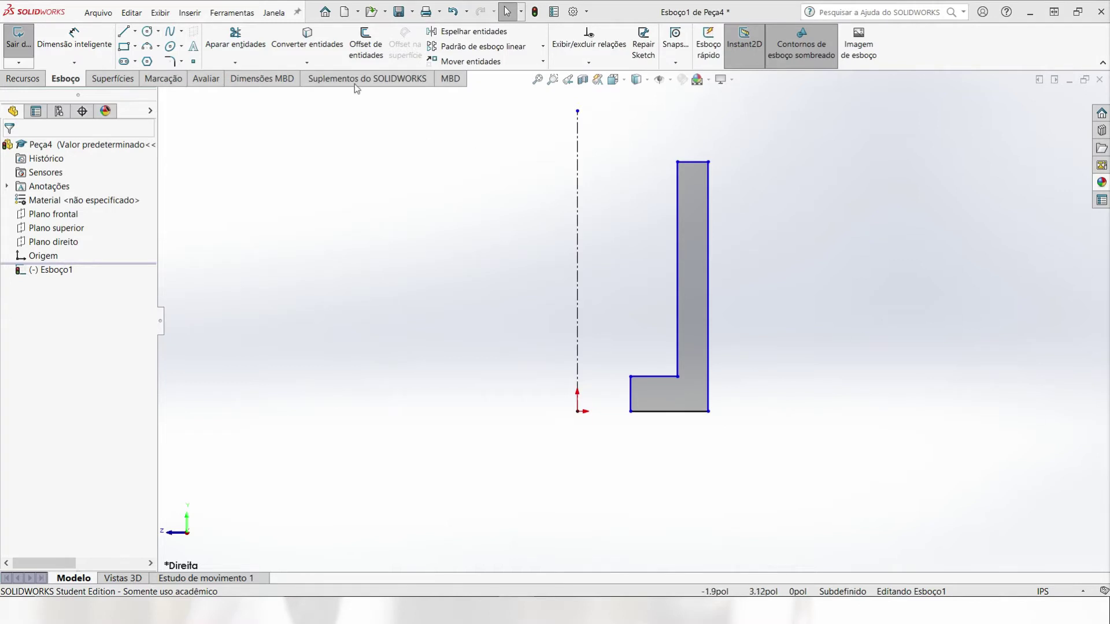
{"action": "left_click", "coordinate": [90, 41]}
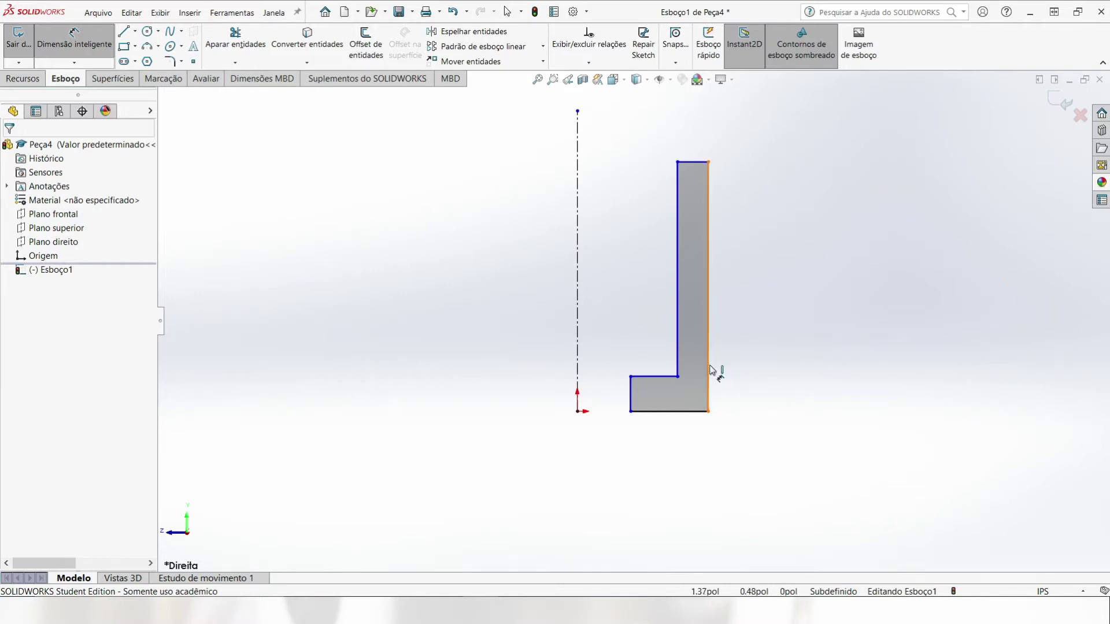
{"action": "mouse_move", "coordinate": [709, 369]}
{"action": "left_mouse_down"}
{"action": "mouse_move", "coordinate": [577, 343]}
{"action": "mouse_move", "coordinate": [576, 353]}
{"action": "left_mouse_up"}
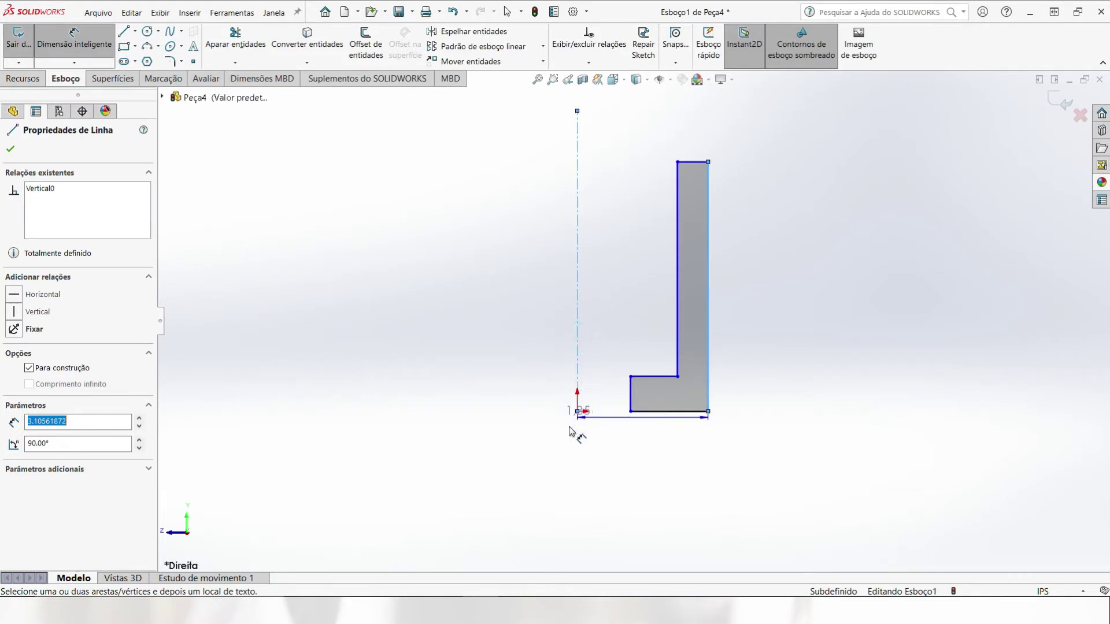
{"action": "left_click", "coordinate": [564, 500]}
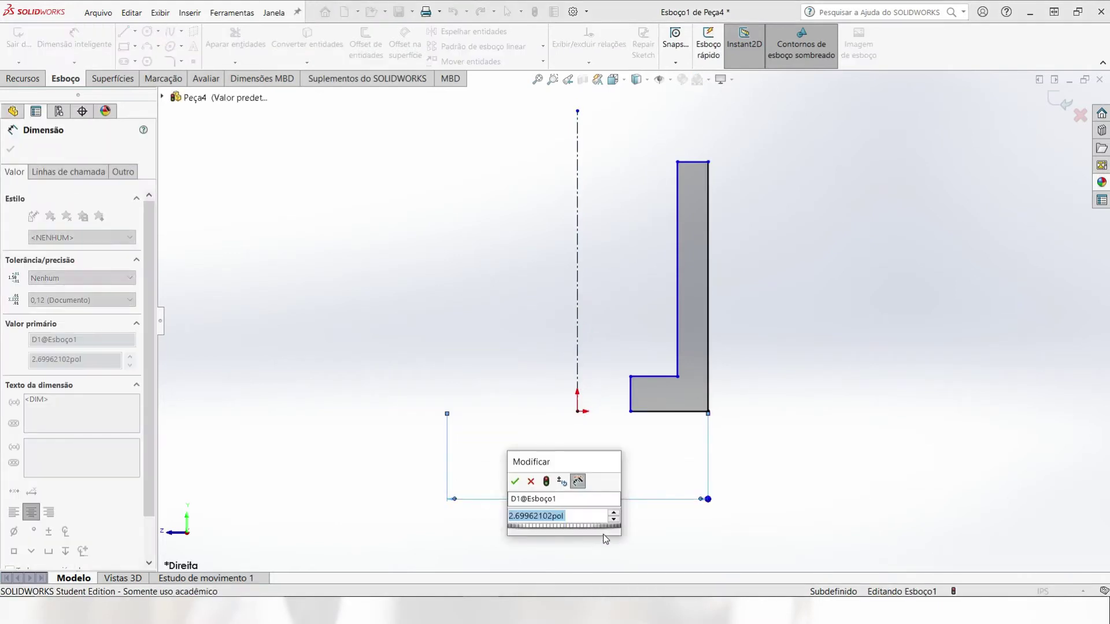
{"action": "type", "text": "2,5"}
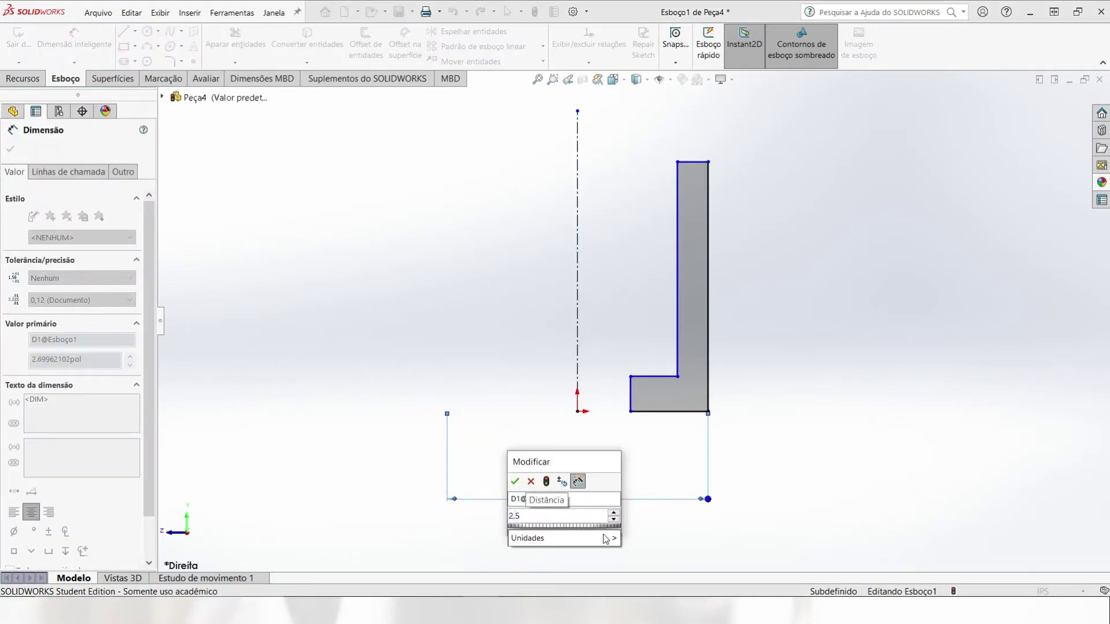
{"action": "key", "text": "Return"}
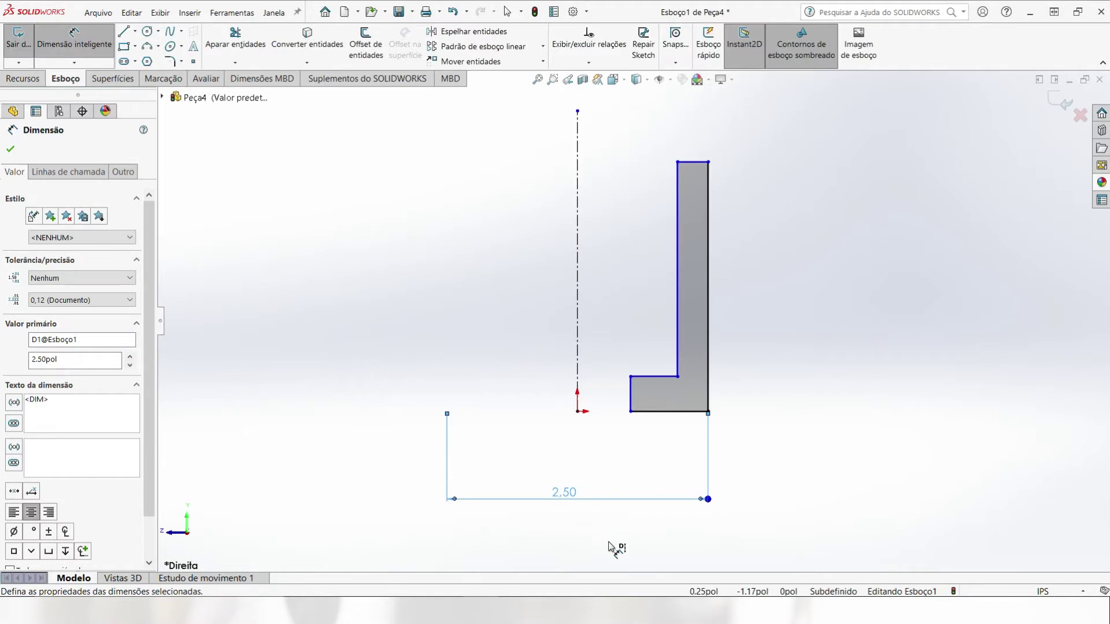
Dimension the foot's inner vertical edge about the centerline as a 1 in diameter
{"action": "left_click", "coordinate": [630, 393]}
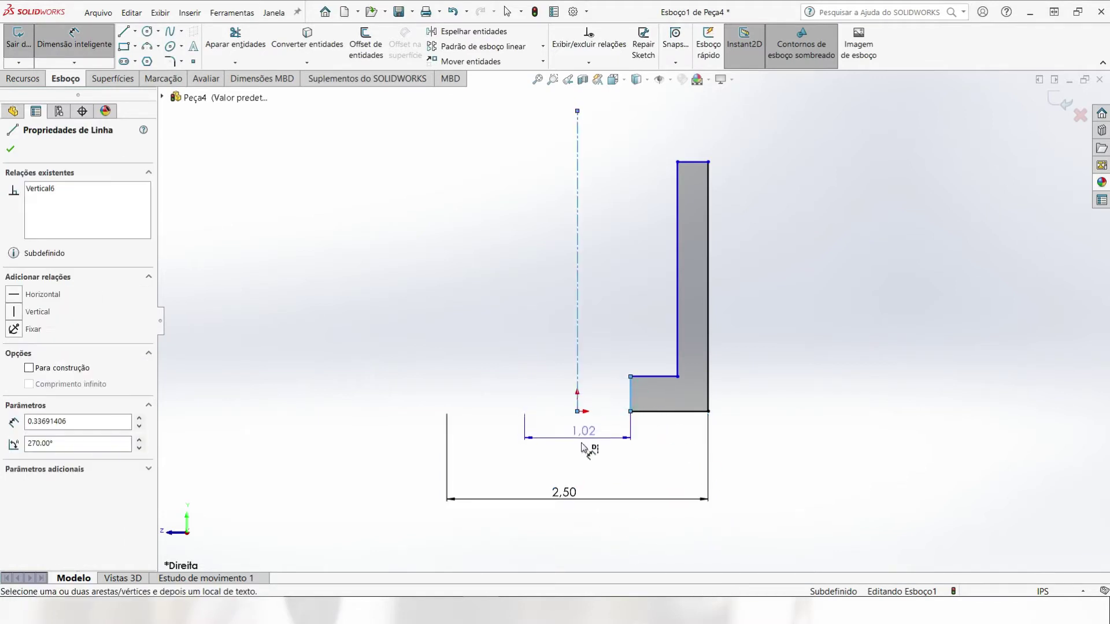
{"action": "left_click", "coordinate": [579, 472]}
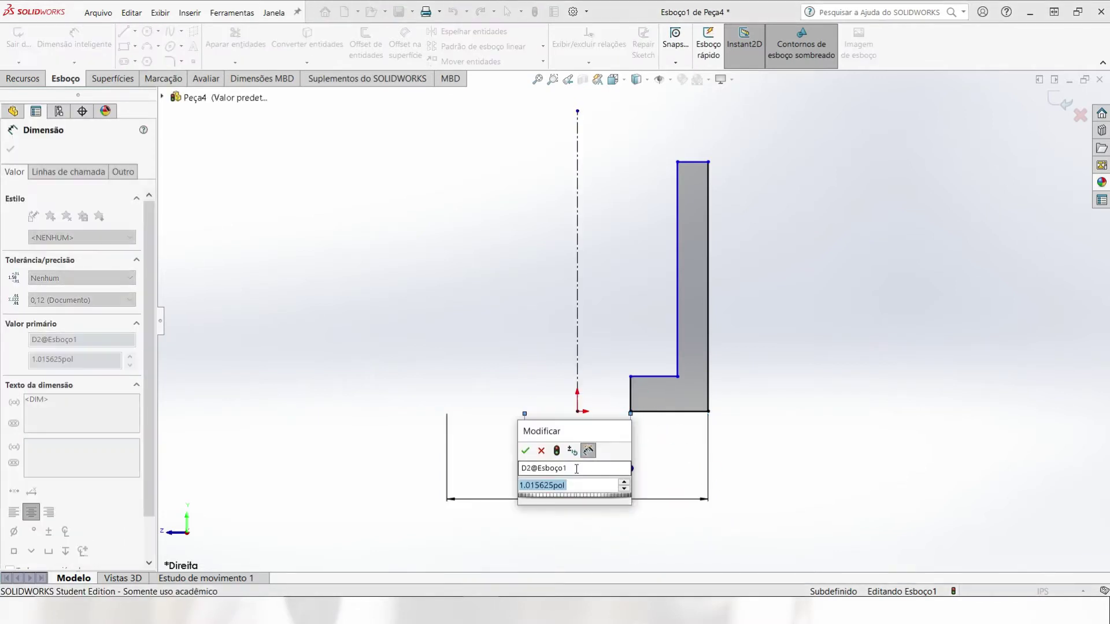
{"action": "type", "text": "1"}
{"action": "key", "text": "Return"}
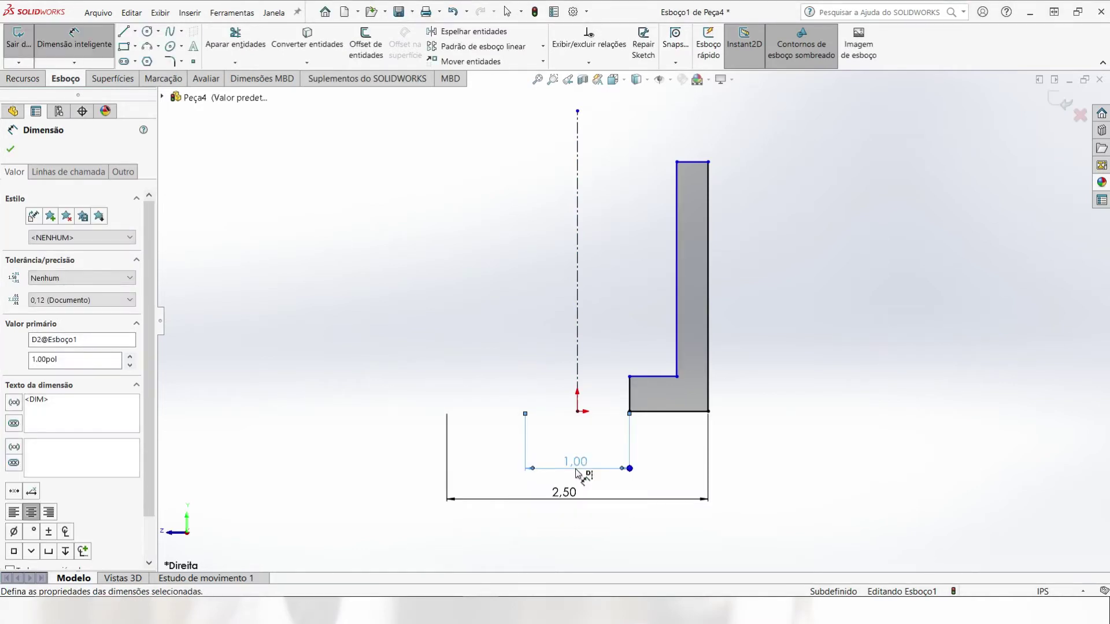
Dimension the wall's inner vertical edge about the centerline as a 1.88 in diameter, placed above the profile
{"action": "scroll", "coordinate": [678, 277], "scroll_direction": "up", "scroll_amount": 2}
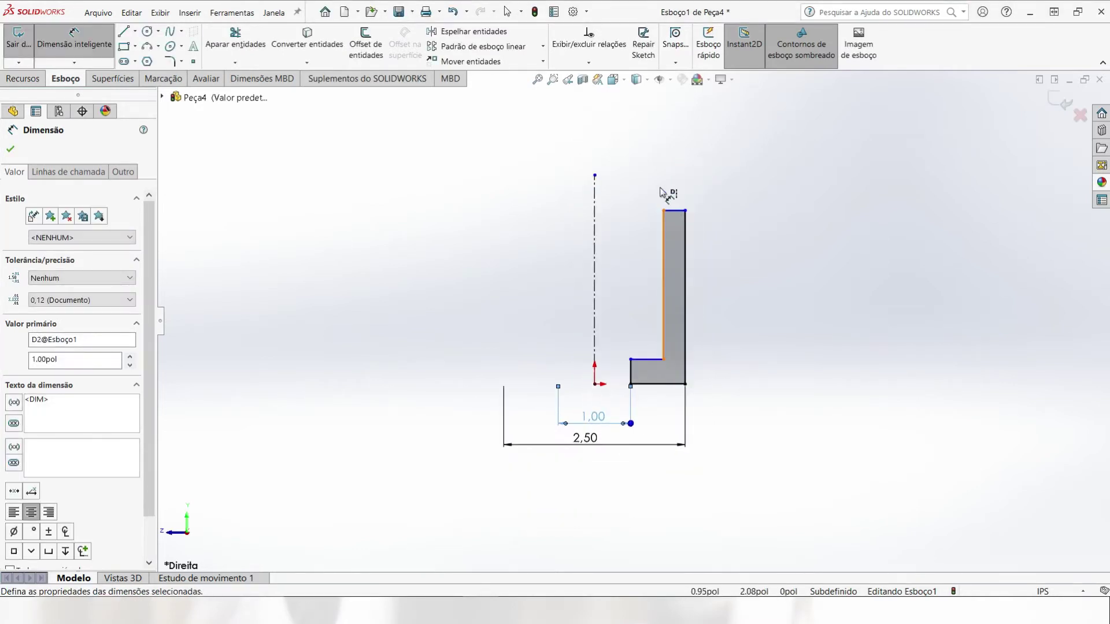
{"action": "left_click", "coordinate": [665, 223]}
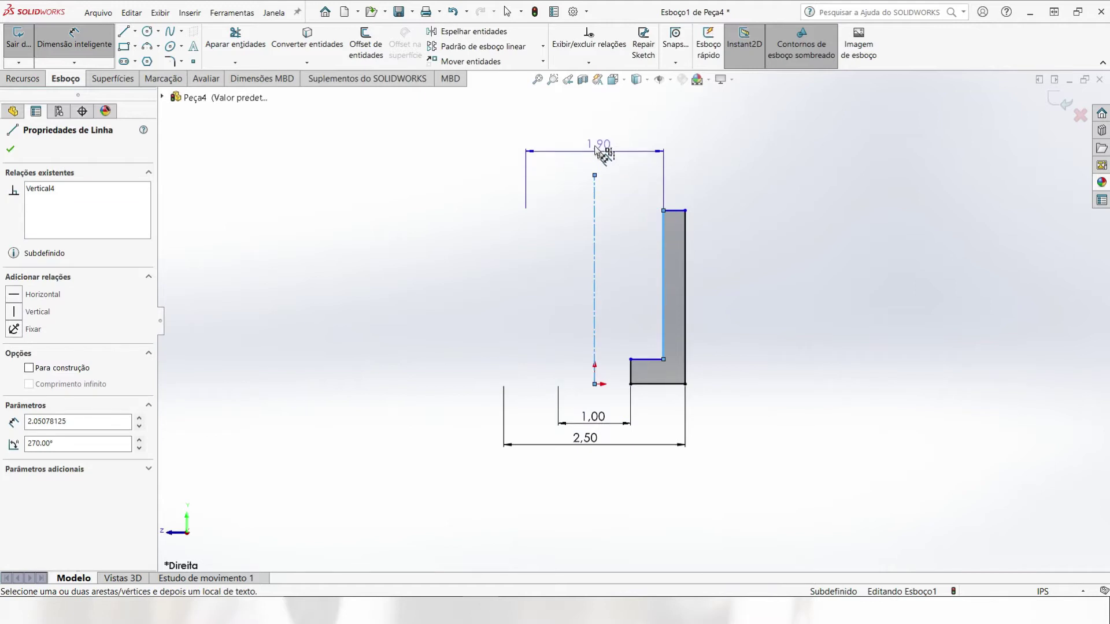
{"action": "left_click", "coordinate": [593, 140]}
{"action": "type", "text": "1.88"}
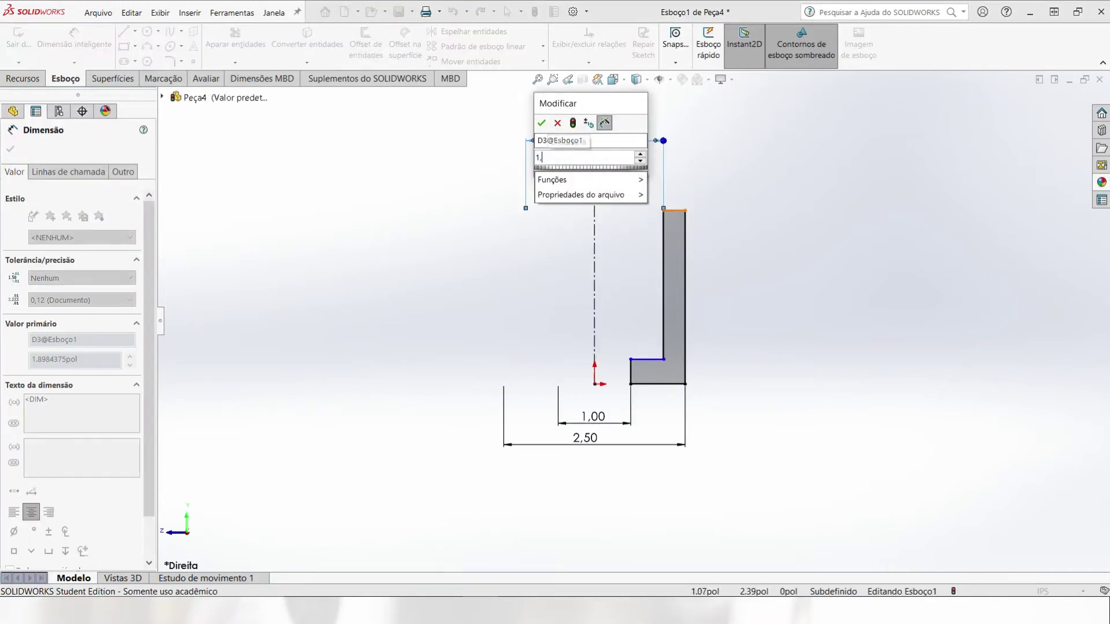
{"action": "key", "text": "Return"}
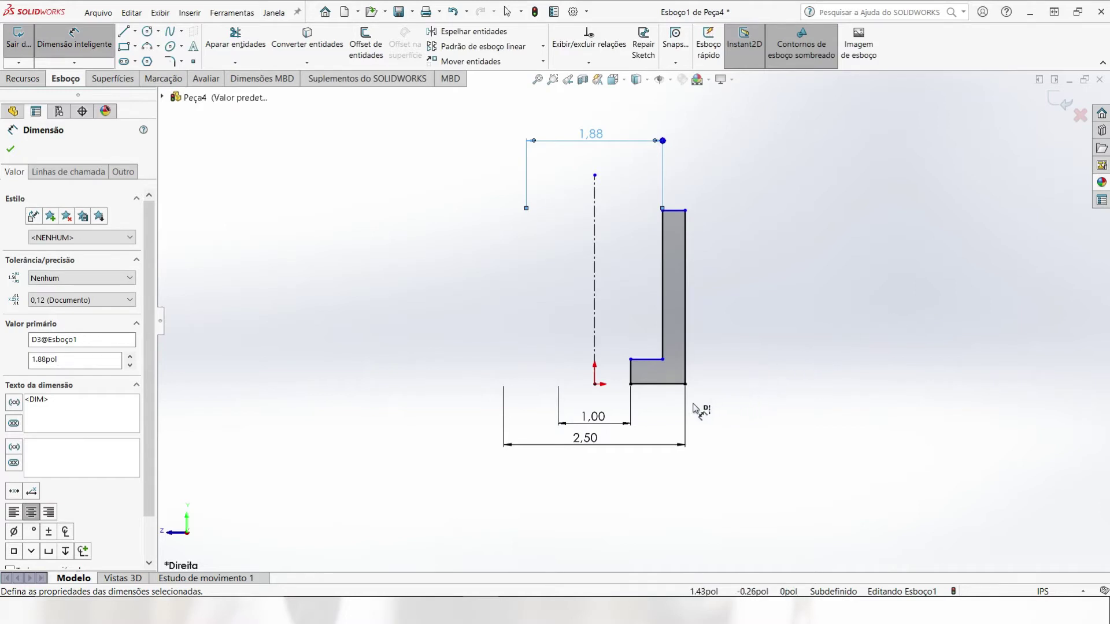
Dimension the profile's overall height between its bottom and top edges as 3 in
{"action": "left_click", "coordinate": [669, 384]}
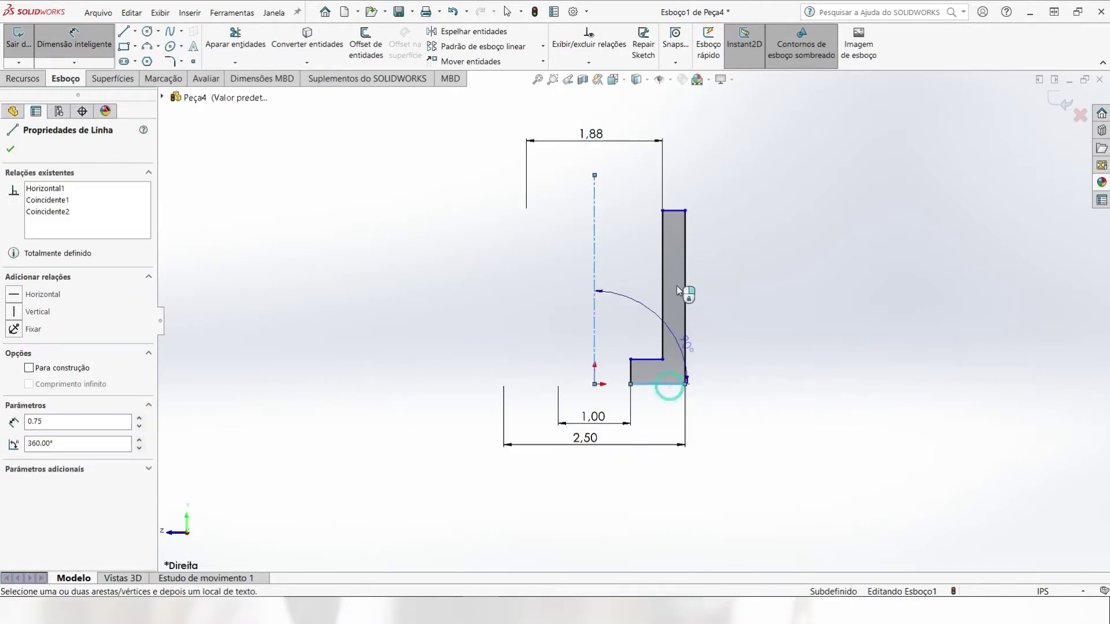
{"action": "left_click", "coordinate": [673, 211]}
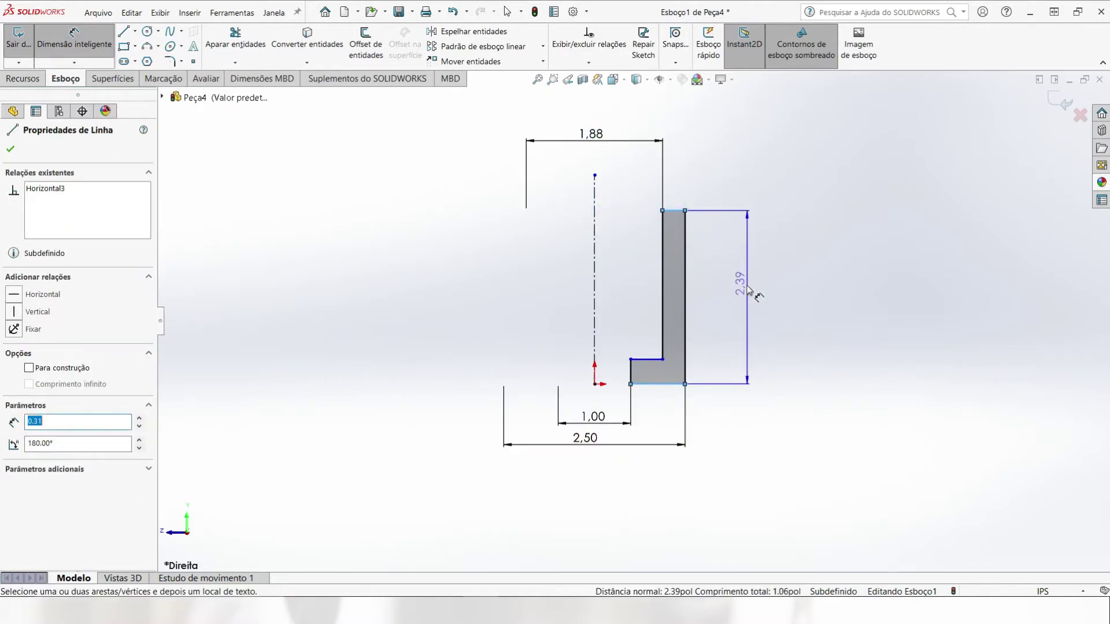
{"action": "left_click", "coordinate": [749, 292]}
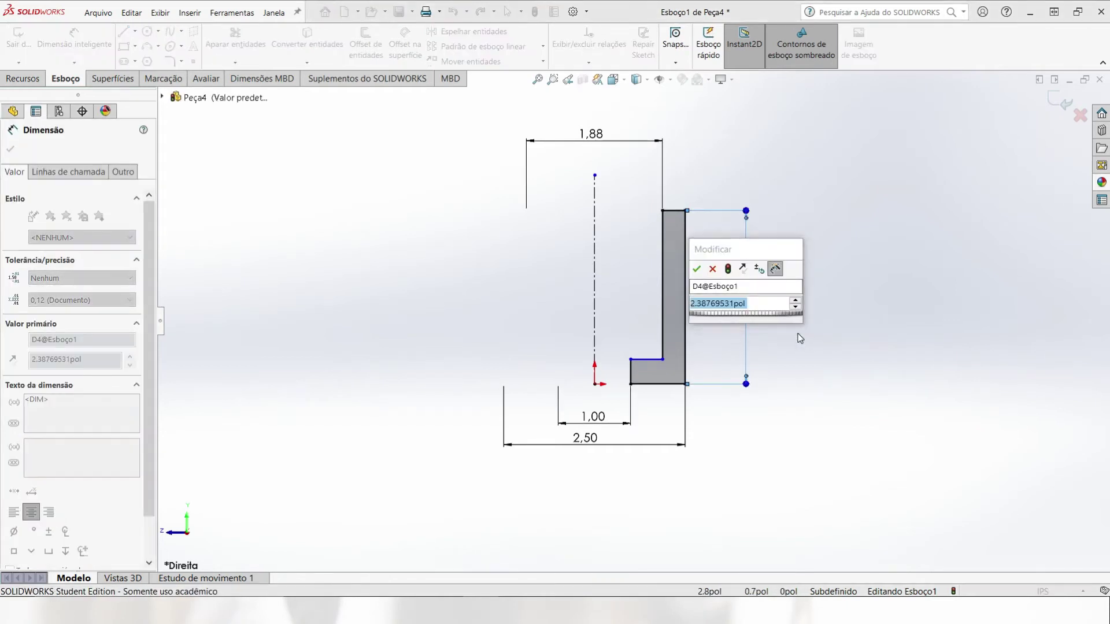
{"action": "type", "text": "3"}
{"action": "key", "text": "Return"}
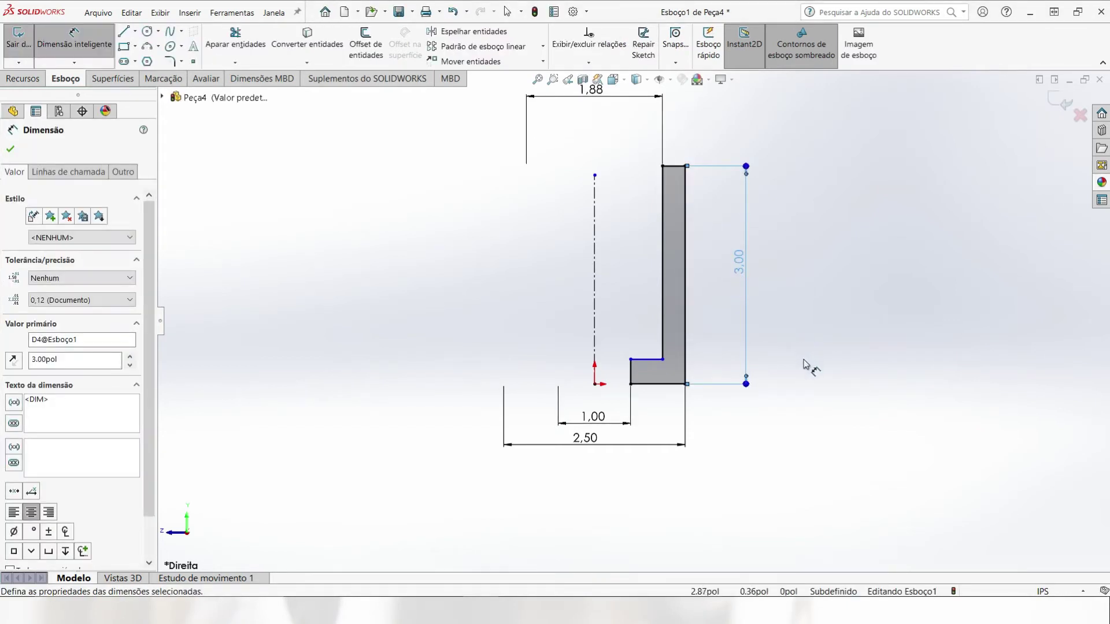
Dimension the foot's thickness between the bottom edge and the step edge as 0.38 in
{"action": "scroll", "coordinate": [800, 357], "scroll_direction": "up", "scroll_amount": 1}
{"action": "scroll", "coordinate": [688, 255], "scroll_direction": "down", "scroll_amount": 1}
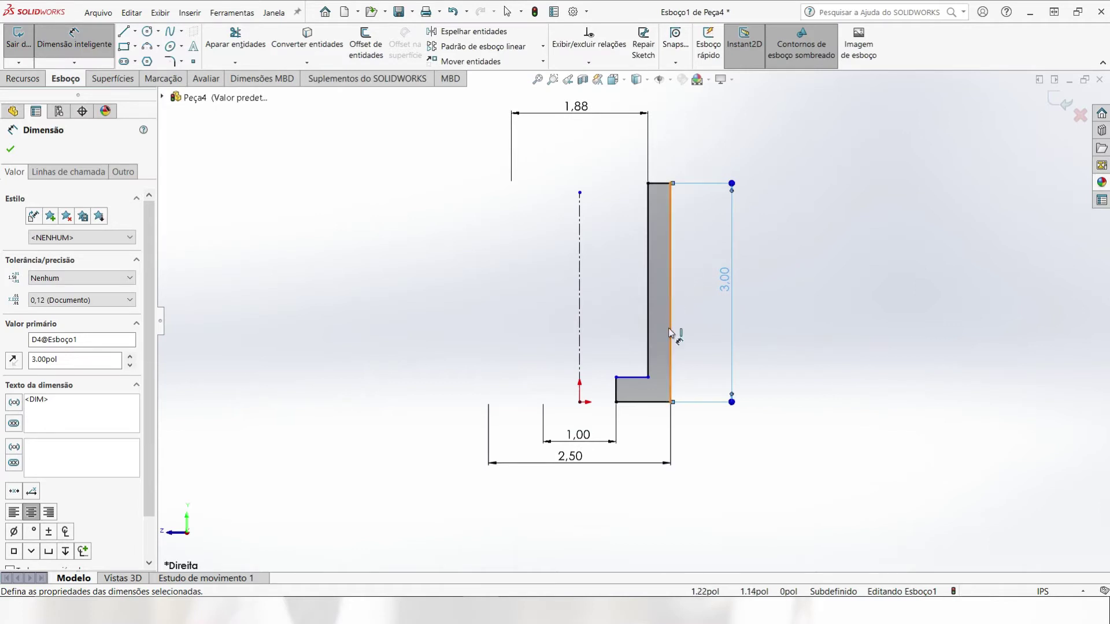
{"action": "scroll", "coordinate": [673, 330], "scroll_direction": "down", "scroll_amount": 1}
{"action": "left_click", "coordinate": [630, 416]}
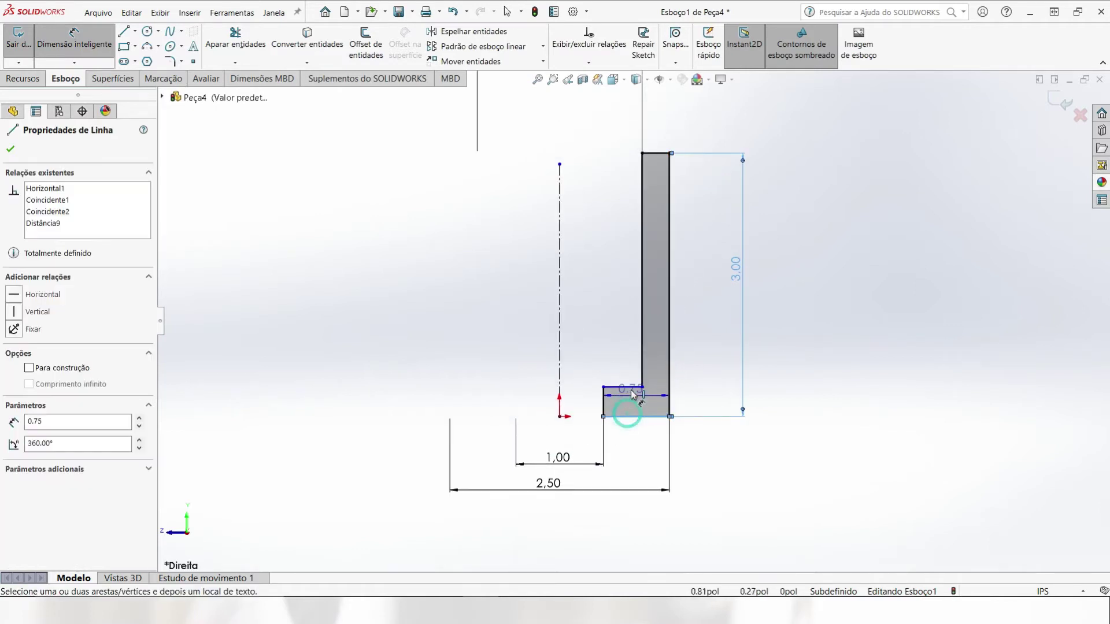
{"action": "left_click", "coordinate": [631, 387]}
{"action": "left_click", "coordinate": [706, 359]}
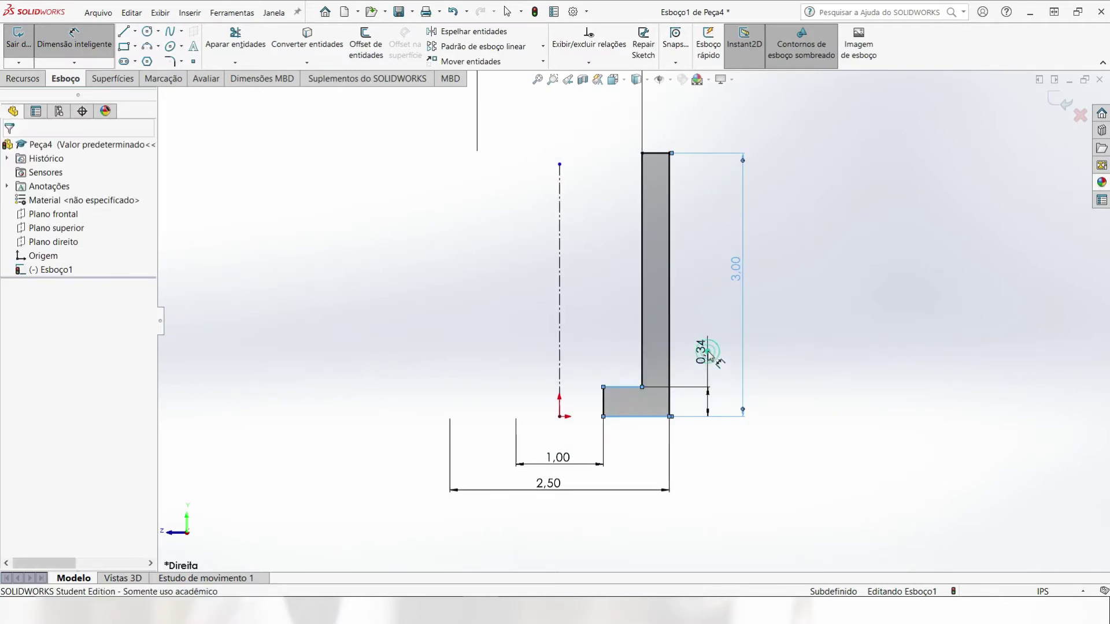
{"action": "type", "text": "0,38"}
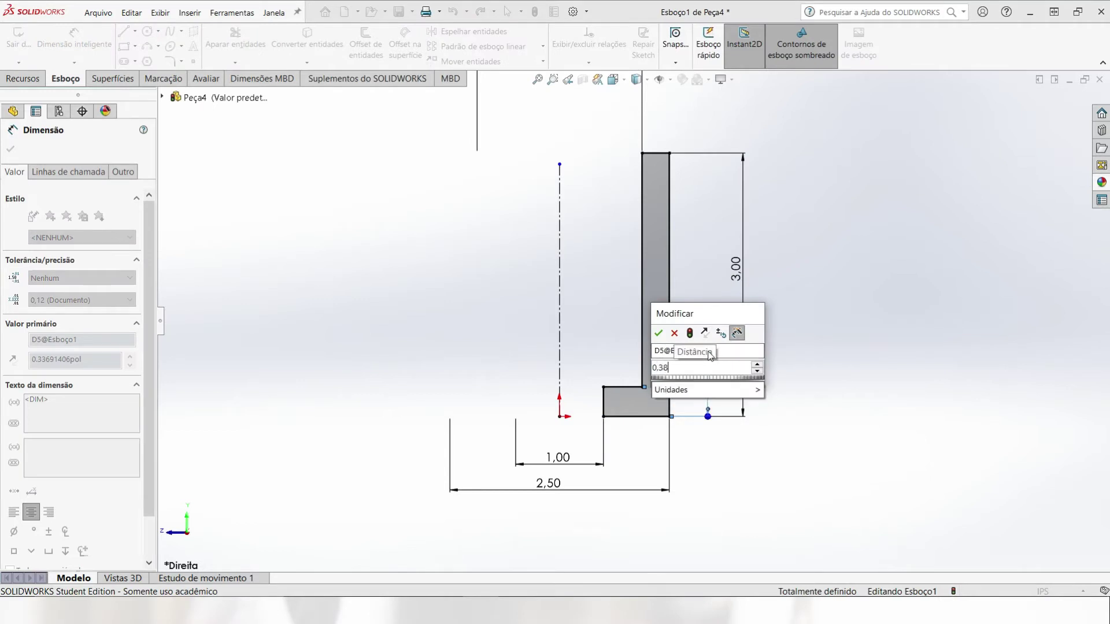
{"action": "key", "text": "Return"}
Move the 1.88 in diameter dimension closer to the top of the profile
{"action": "scroll", "coordinate": [727, 370], "scroll_direction": "up", "scroll_amount": 2}
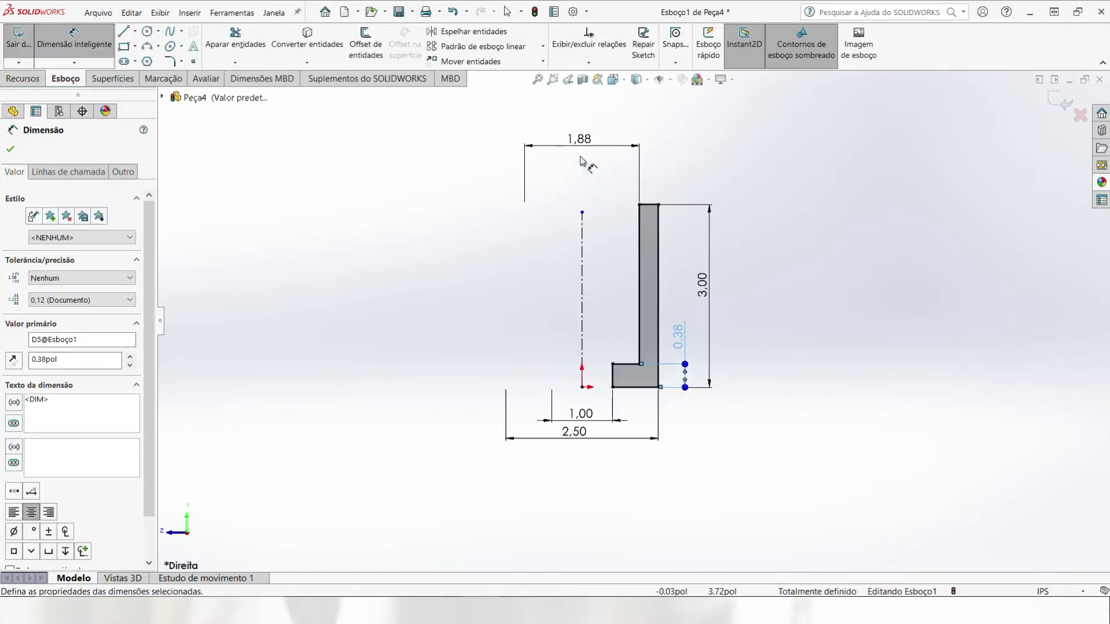
{"action": "left_click_drag", "start_coordinate": [582, 145], "coordinate": [582, 175]}
{"action": "scroll", "coordinate": [735, 319], "scroll_direction": "down", "scroll_amount": 2}
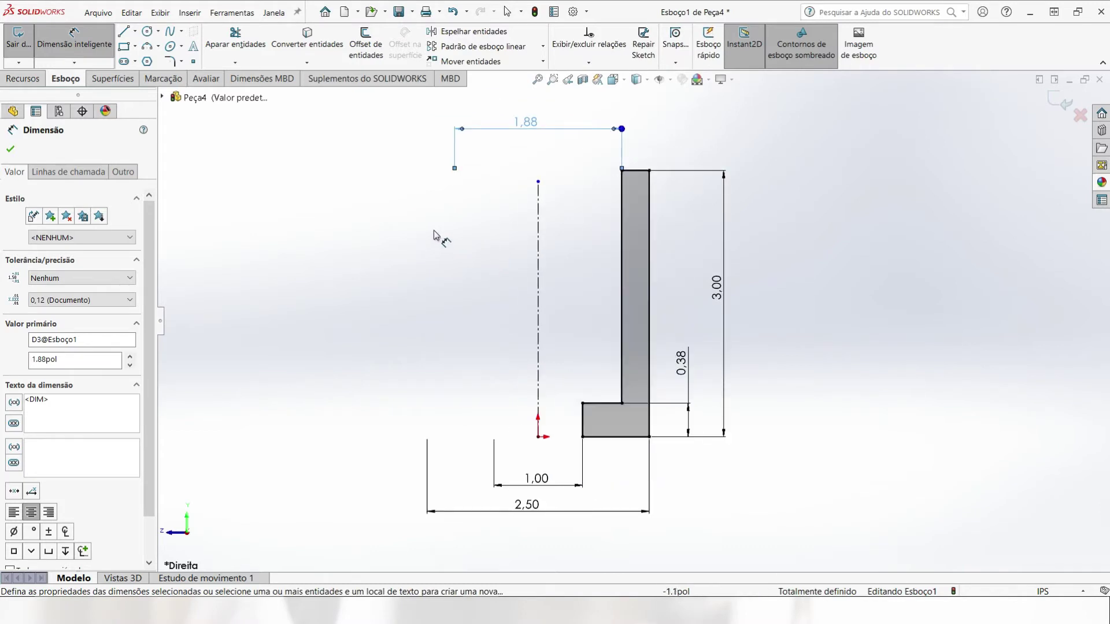
Revolve the profile 360° around the centerline as a solid boss
{"action": "left_click", "coordinate": [24, 79]}
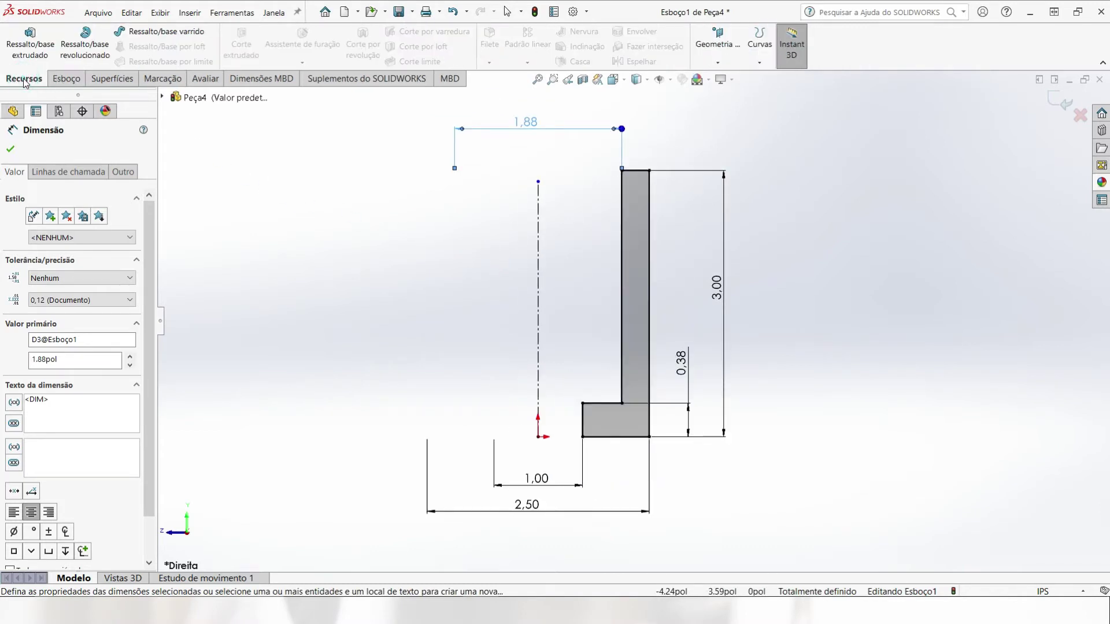
{"action": "left_click", "coordinate": [85, 58]}
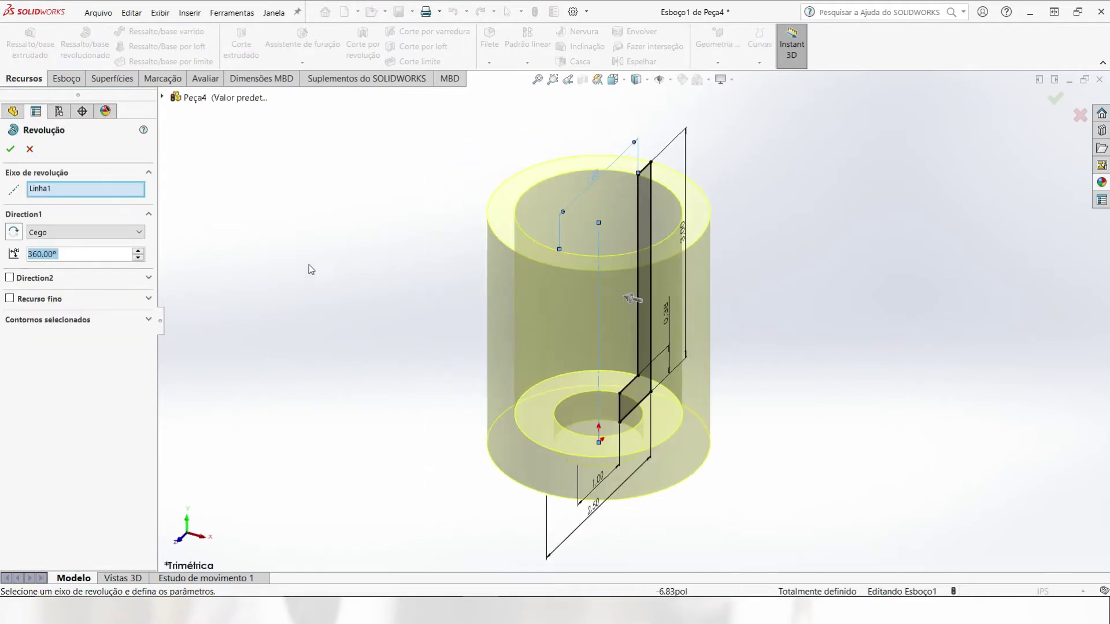
{"action": "left_click", "coordinate": [10, 150]}
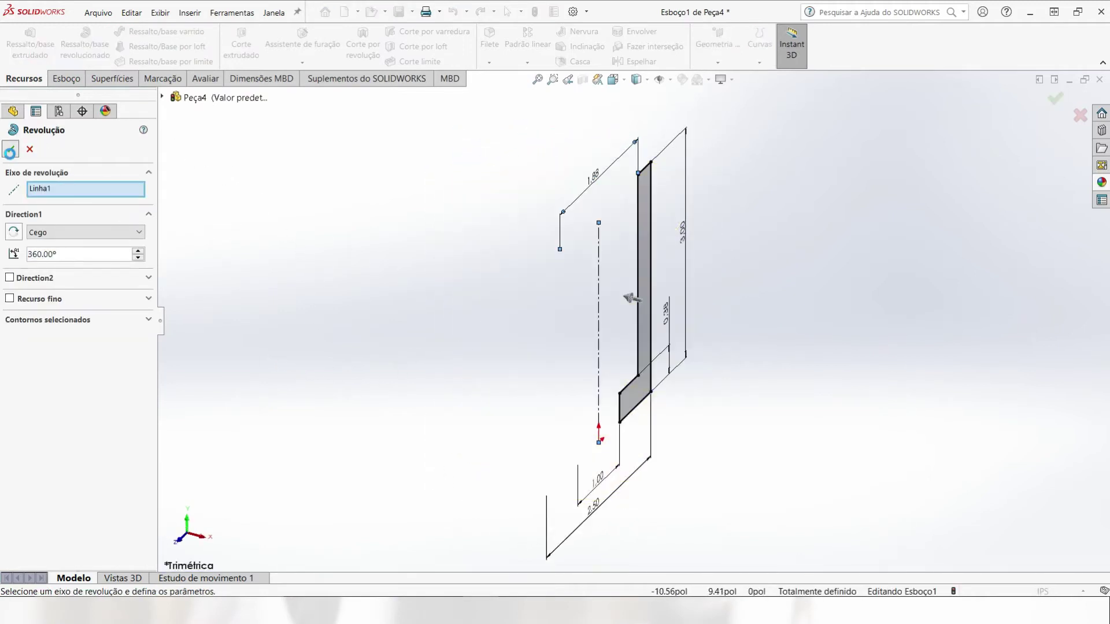
{"action": "left_click", "coordinate": [334, 332]}
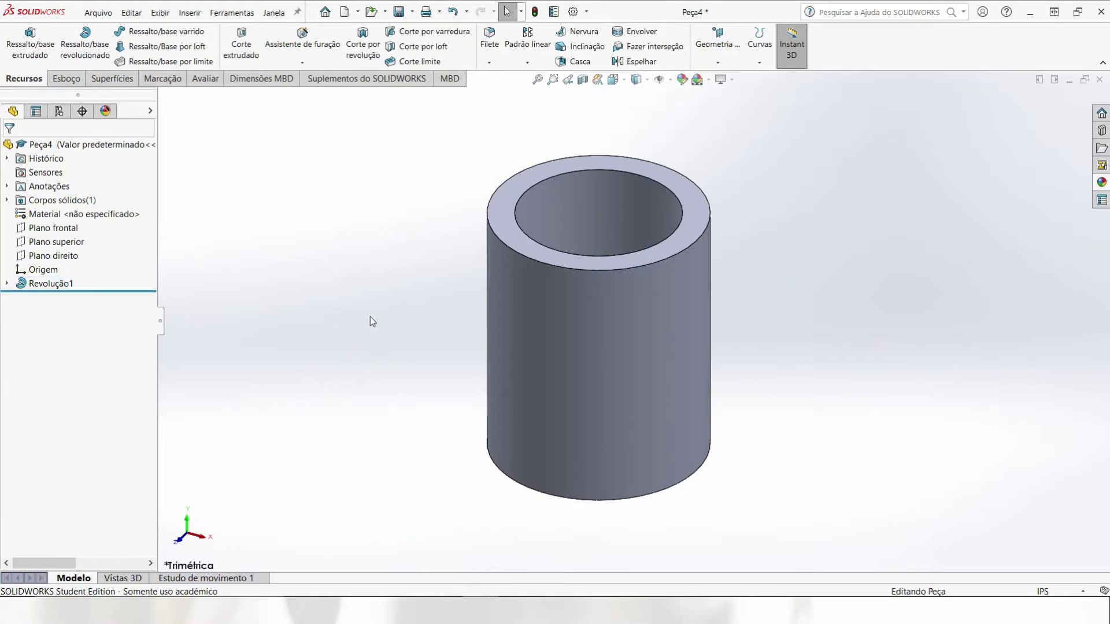
Check the revolved part from above and reopen the revolve's profile sketch for editing
{"action": "middle_click_drag", "start_coordinate": [370, 317], "coordinate": [380, 461]}
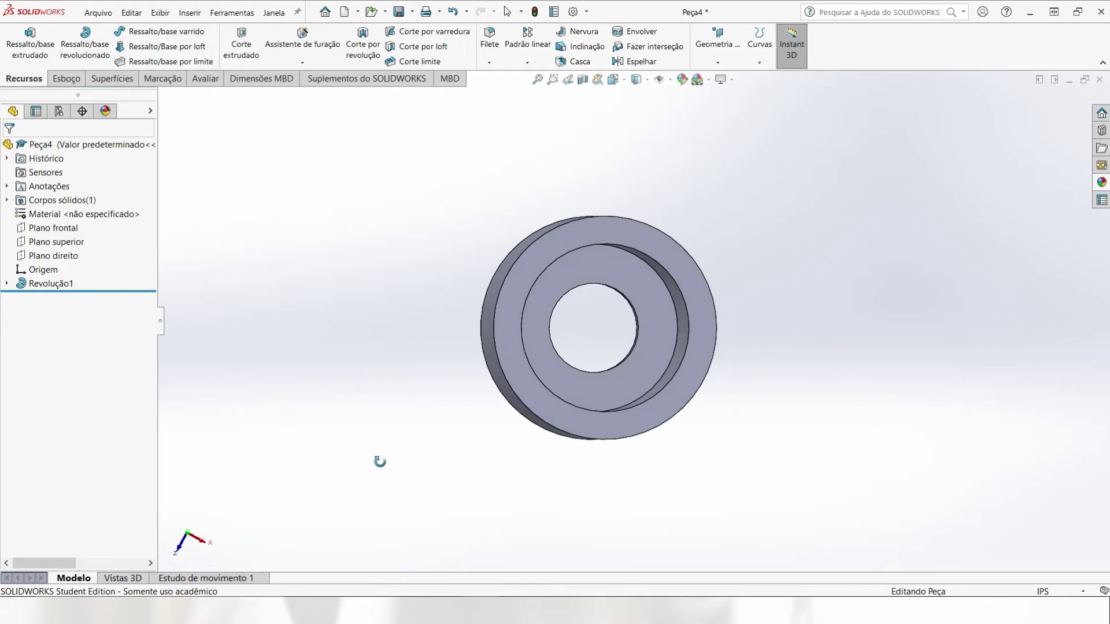
{"action": "left_click", "coordinate": [7, 284]}
{"action": "right_click", "coordinate": [61, 301]}
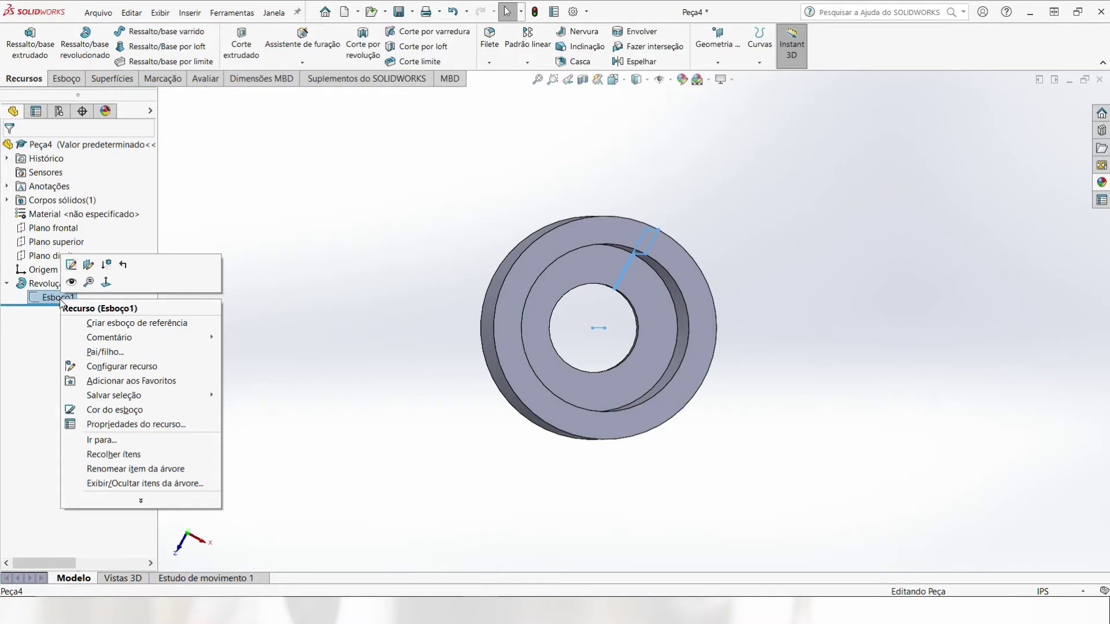
{"action": "left_click", "coordinate": [71, 265]}
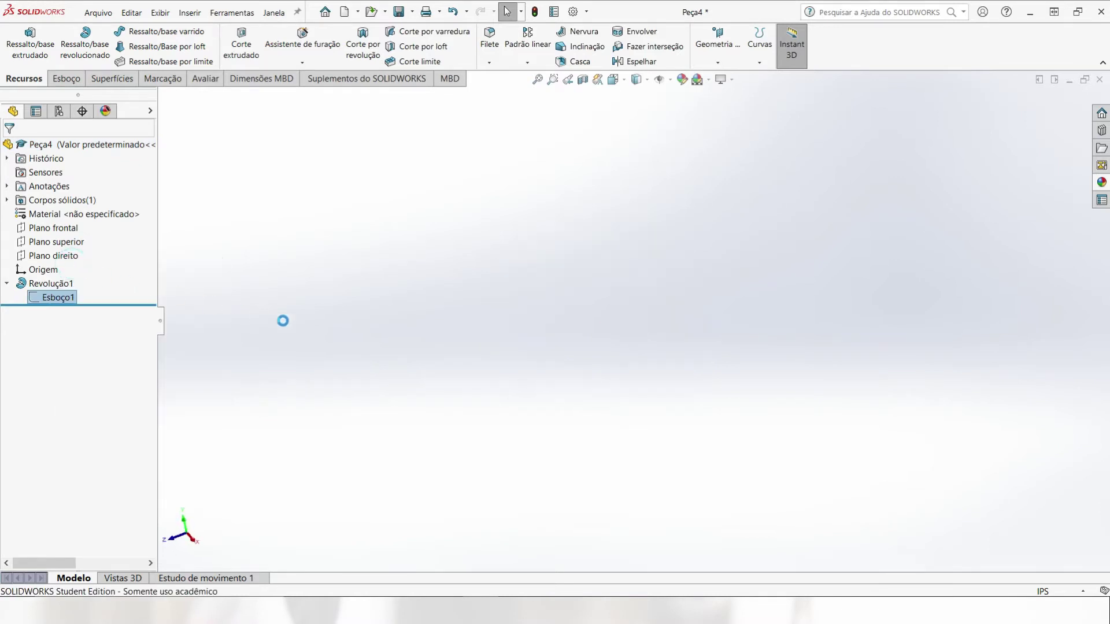
{"action": "scroll", "coordinate": [665, 344], "scroll_direction": "down", "scroll_amount": 3}
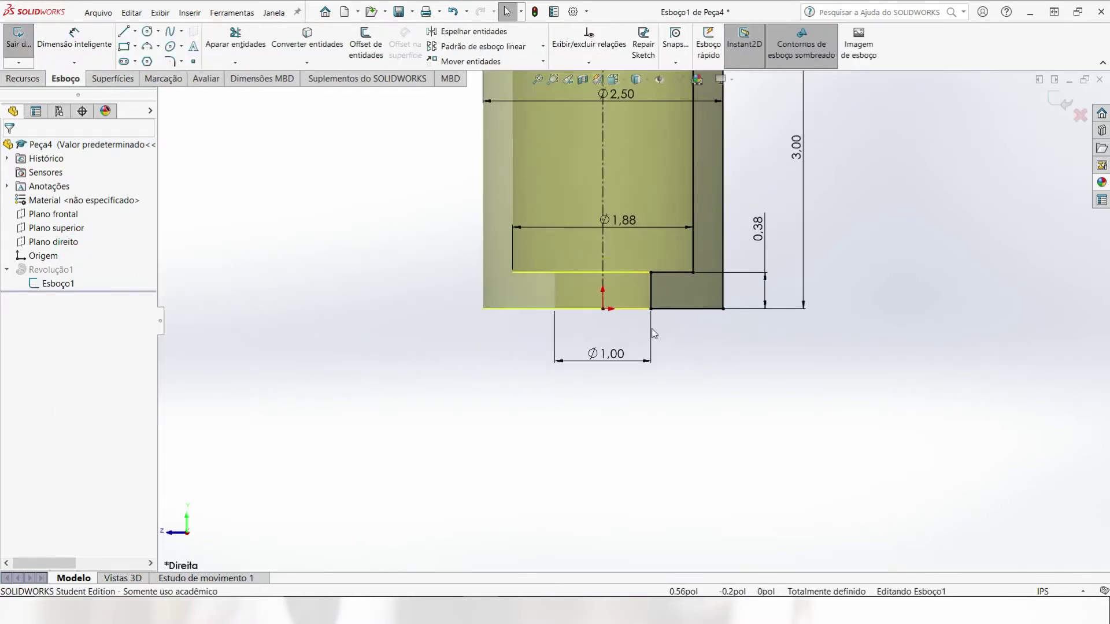
Set the diameter of the foot's central hole to 0.88 in and exit the profile sketch
{"action": "double_click", "coordinate": [615, 355]}
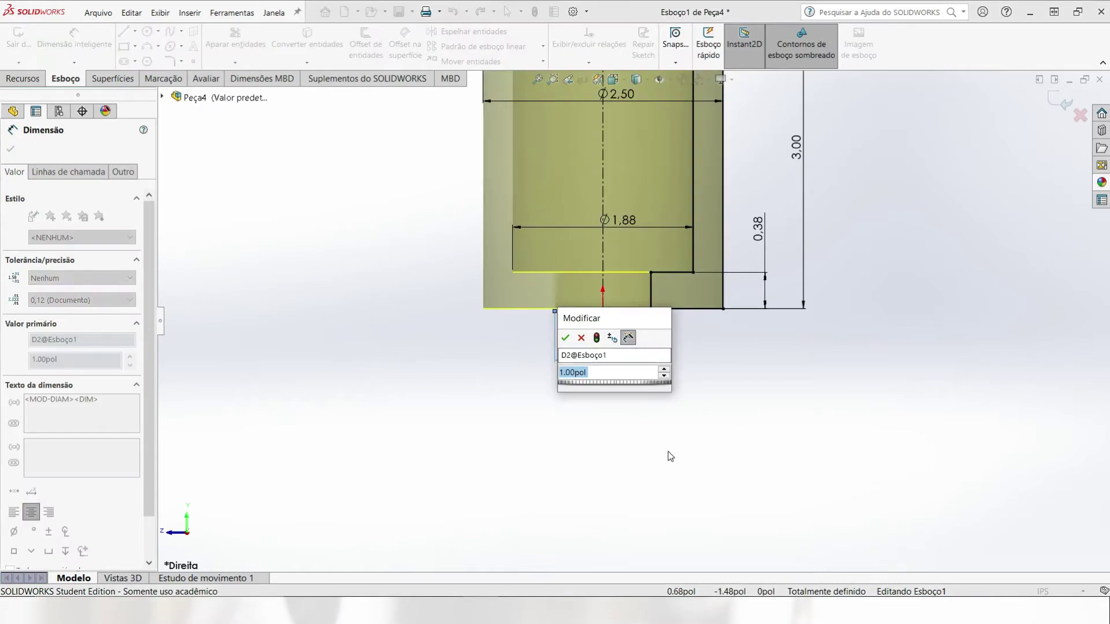
{"action": "type", "text": "0,88"}
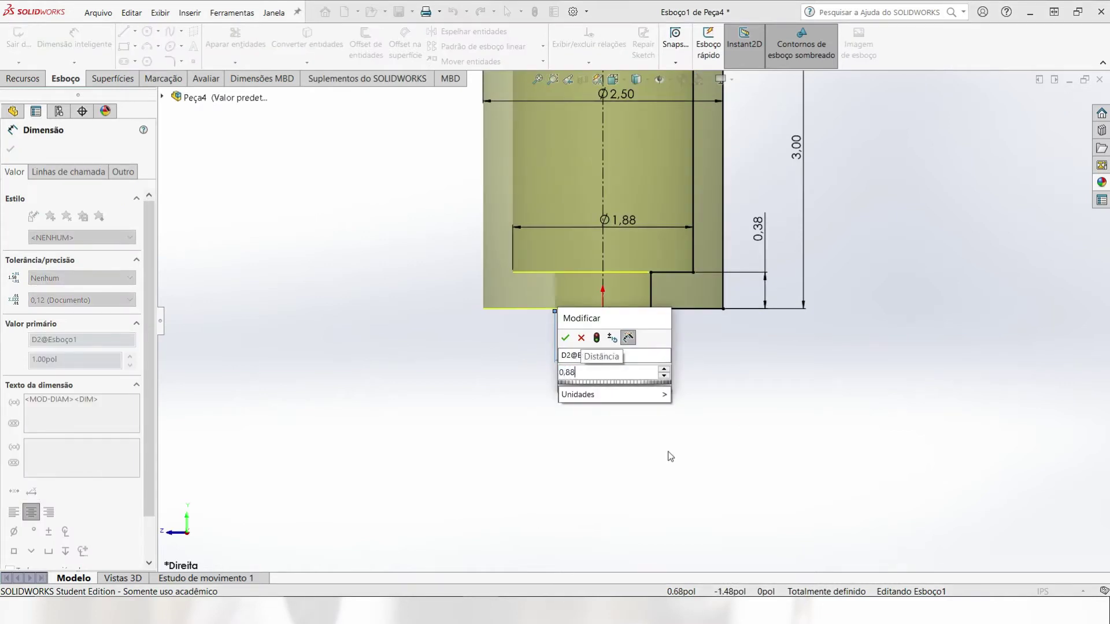
{"action": "key", "text": "Return"}
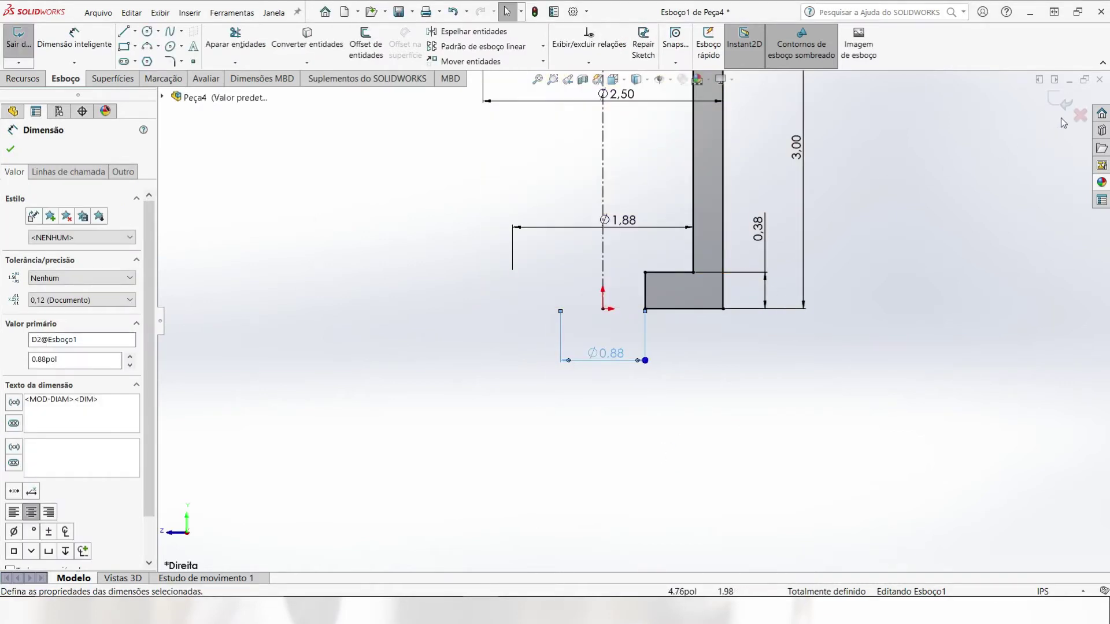
{"action": "left_click", "coordinate": [1053, 103]}
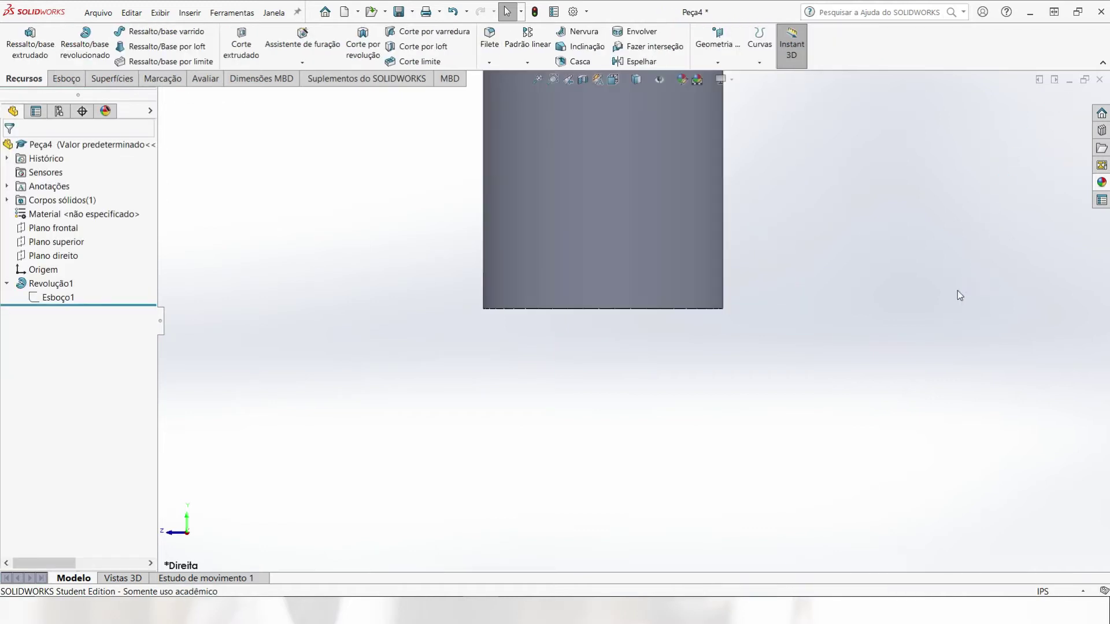
Start a new sketch on the ring-shaped floor face inside the cylinder
{"action": "scroll", "coordinate": [732, 329], "scroll_direction": "up", "scroll_amount": 5}
{"action": "middle_click_drag", "start_coordinate": [732, 328], "coordinate": [735, 433]}
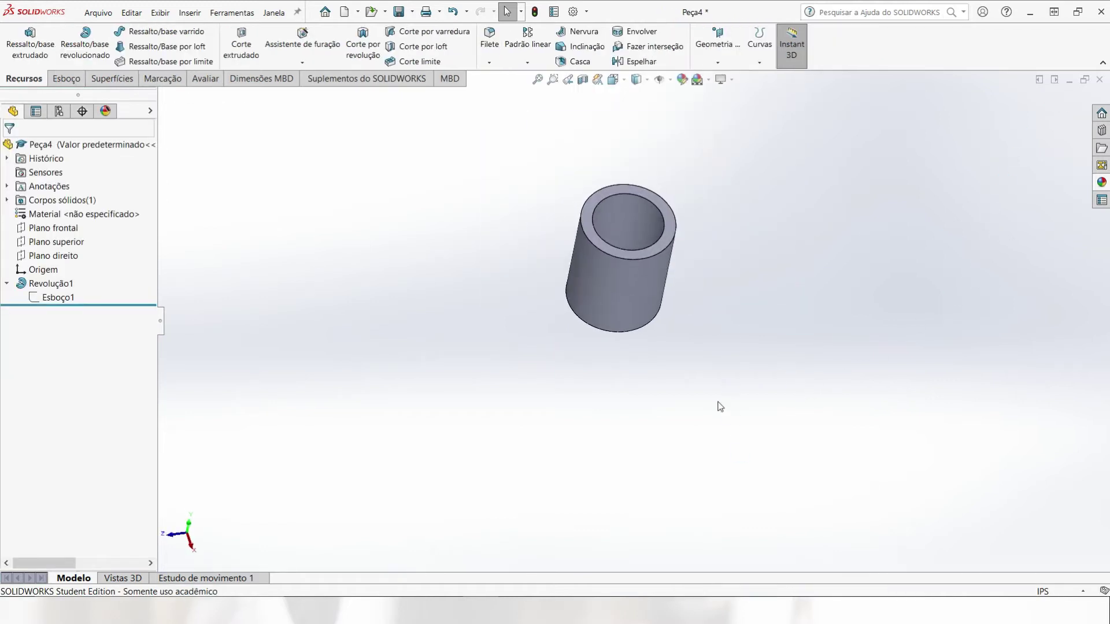
{"action": "scroll", "coordinate": [655, 215], "scroll_direction": "down", "scroll_amount": 2}
{"action": "middle_click_drag", "start_coordinate": [655, 216], "coordinate": [634, 330]}
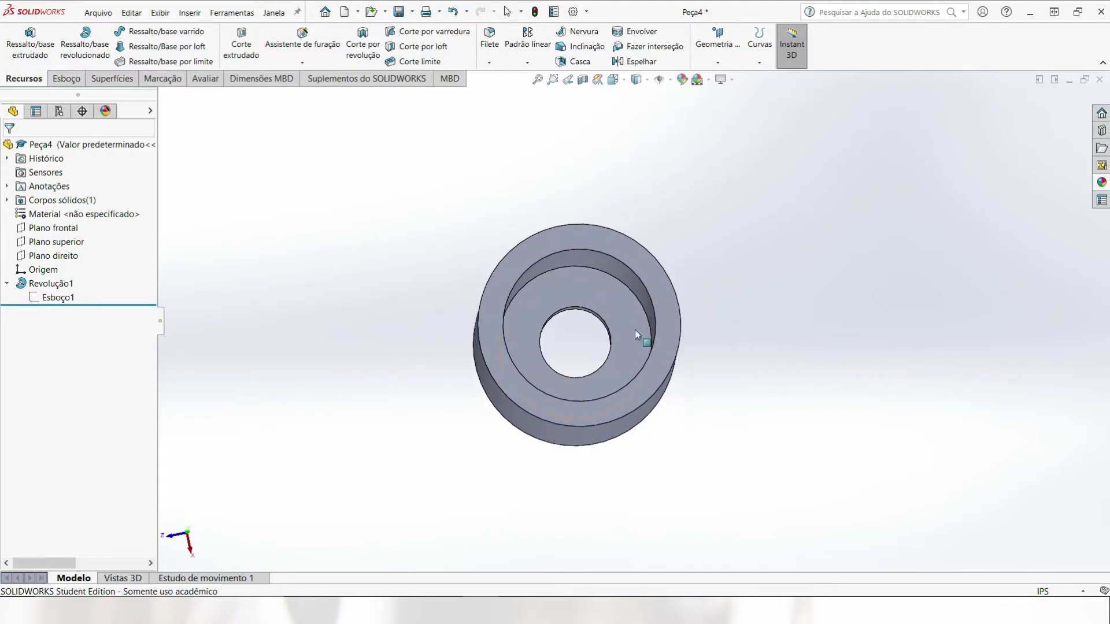
{"action": "left_click", "coordinate": [577, 292]}
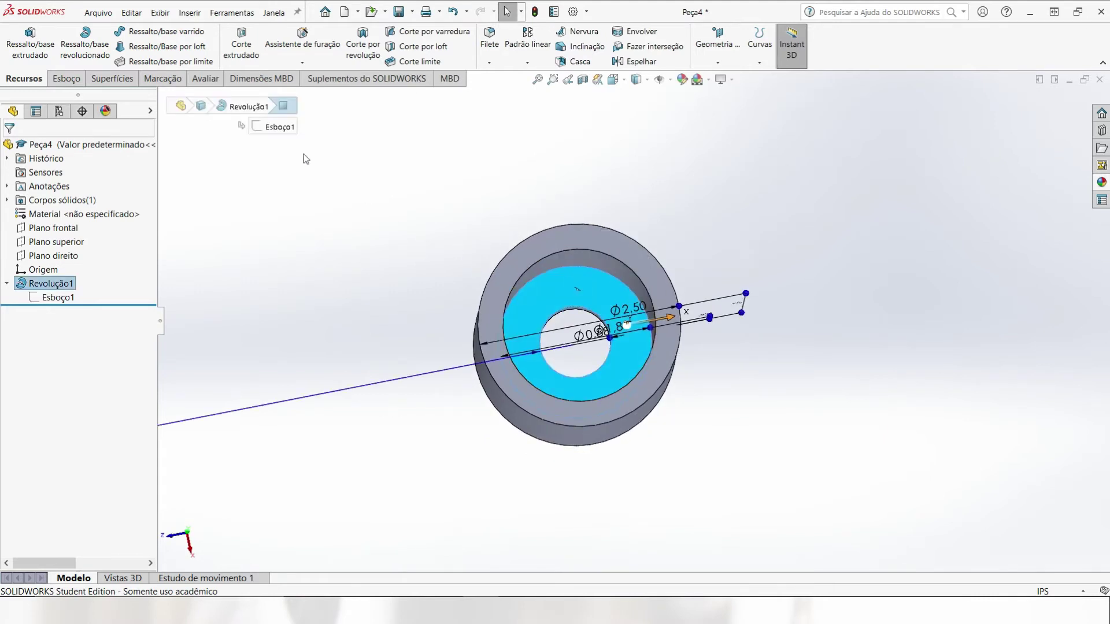
{"action": "left_click", "coordinate": [72, 81]}
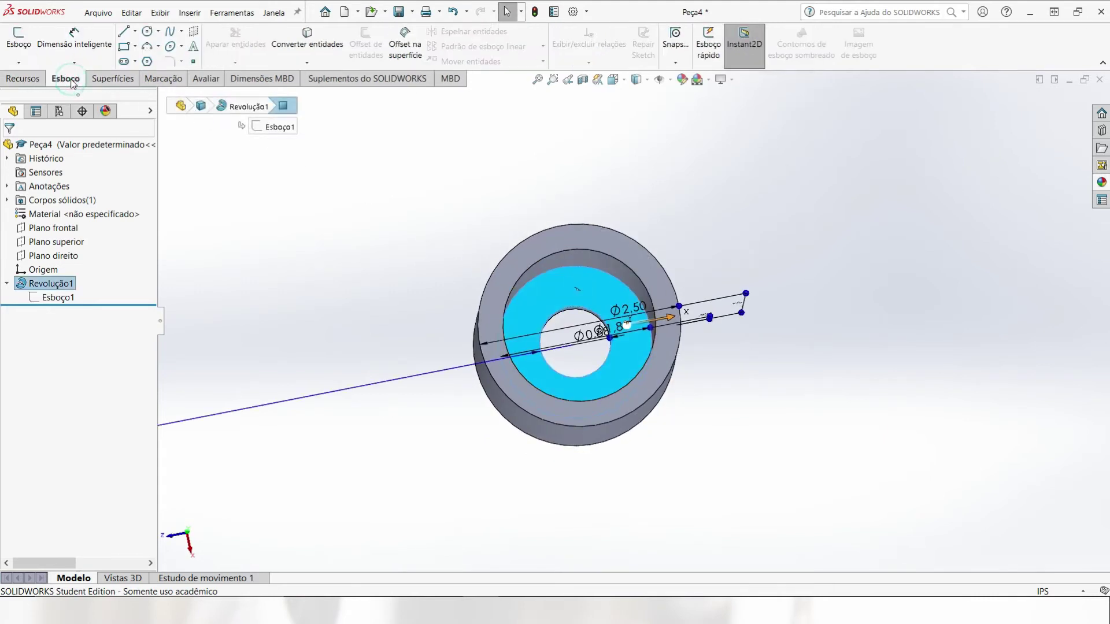
{"action": "left_click", "coordinate": [19, 40]}
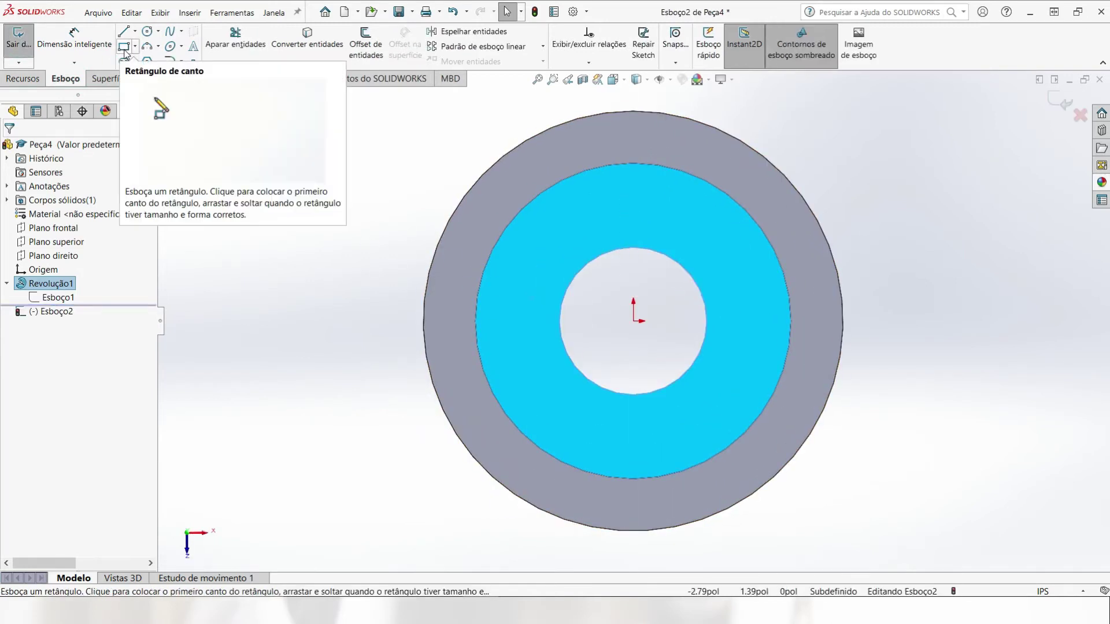
Sketch a corner rectangle about 0.32 by 0.32 in, straddling the upper edge of the central hole
{"action": "left_click", "coordinate": [125, 47]}
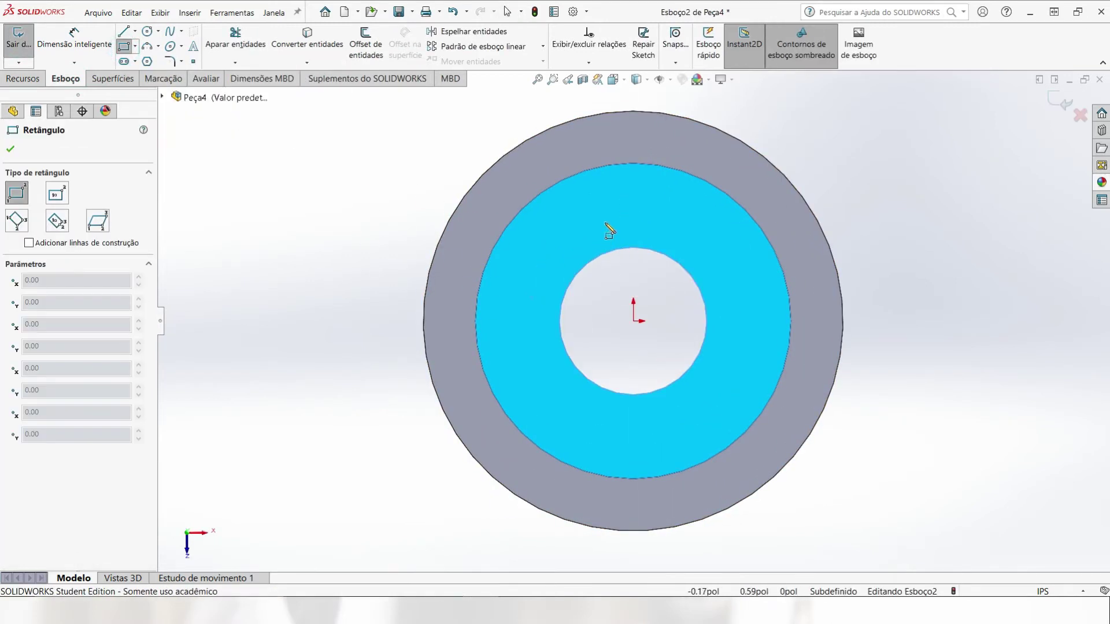
{"action": "left_click", "coordinate": [606, 218]}
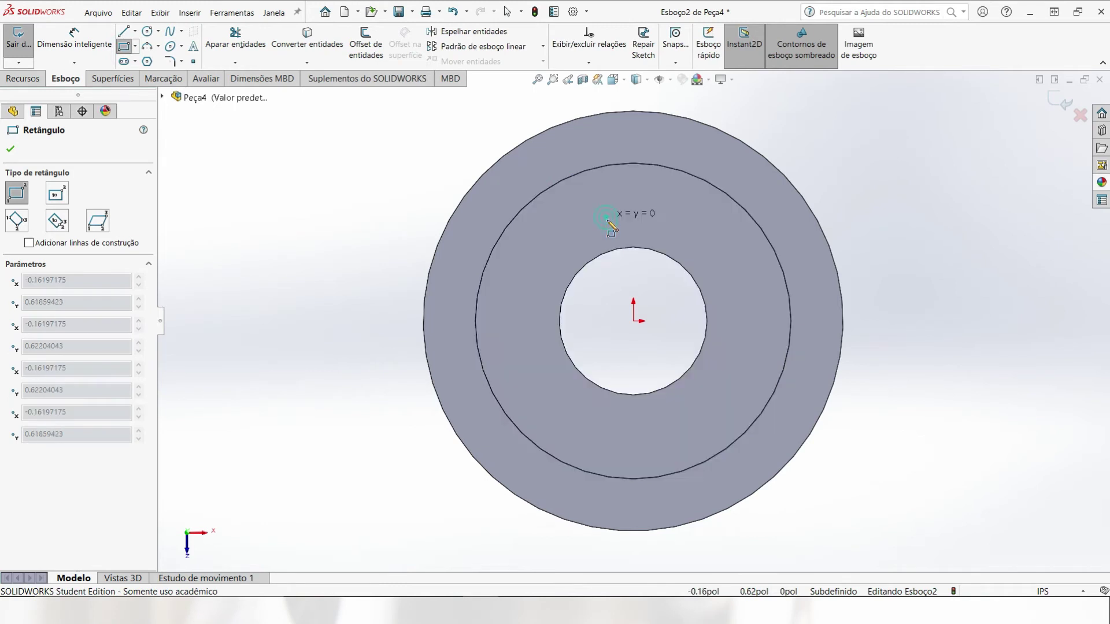
{"action": "left_click", "coordinate": [659, 269]}
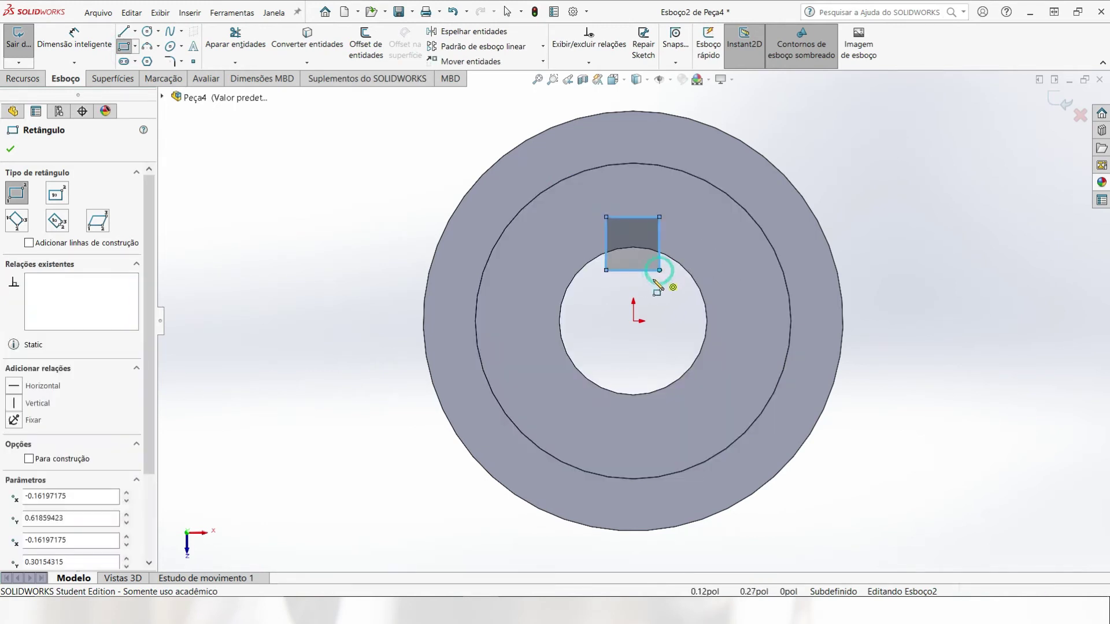
{"action": "key", "text": "Escape"}
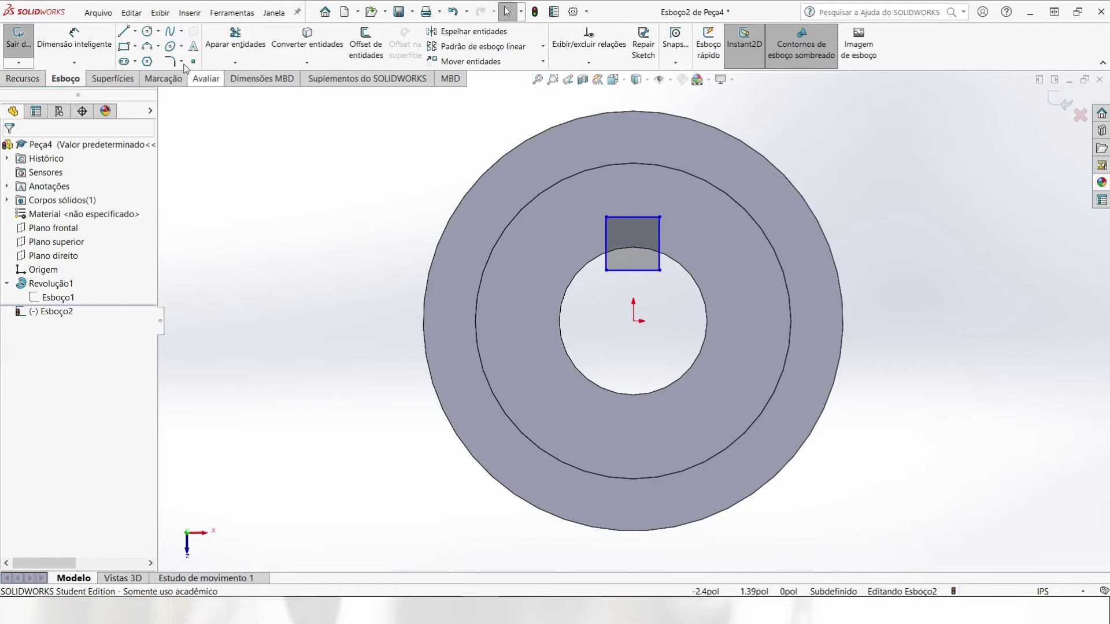
Draw a centerline from the origin to the midpoint of the rectangle's lower edge
{"action": "left_click", "coordinate": [136, 33]}
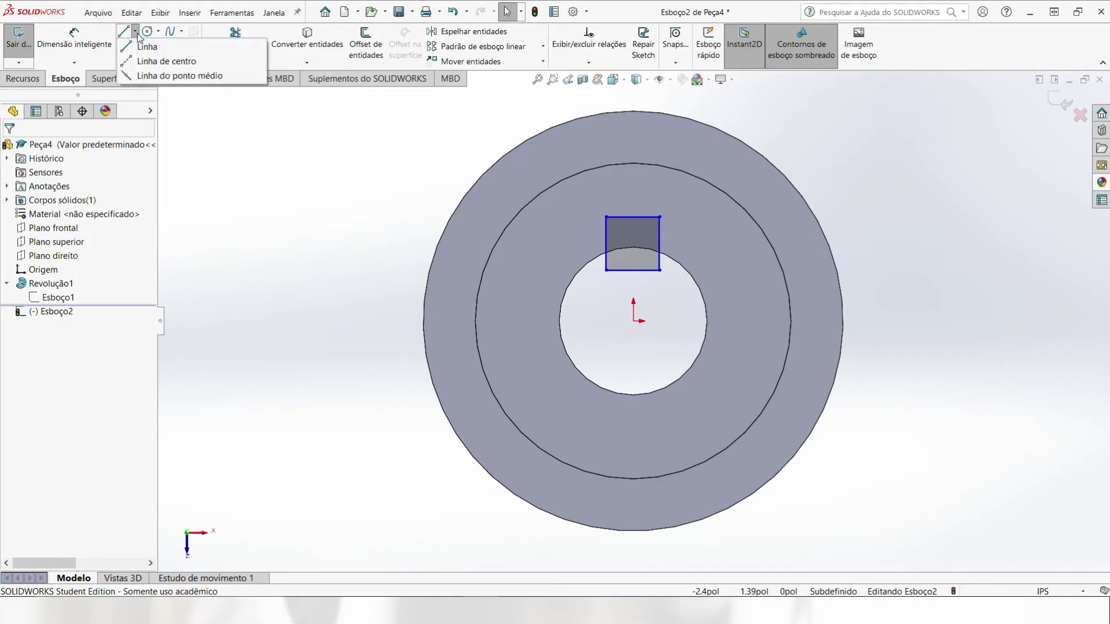
{"action": "left_click", "coordinate": [141, 63]}
{"action": "scroll", "coordinate": [644, 300], "scroll_direction": "down", "scroll_amount": 5}
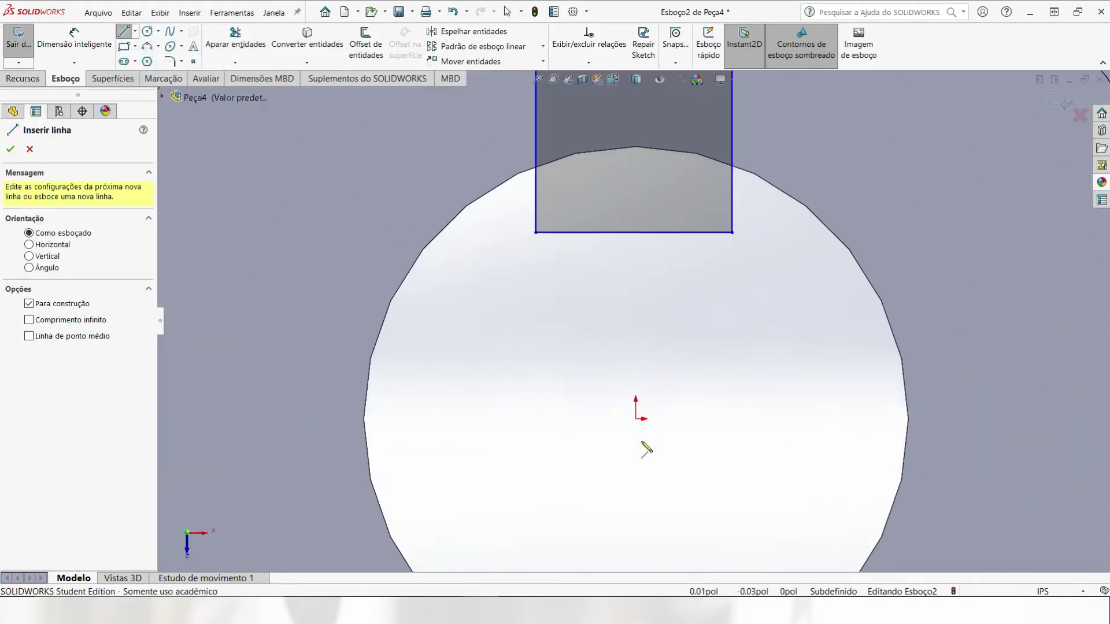
{"action": "left_click", "coordinate": [635, 419]}
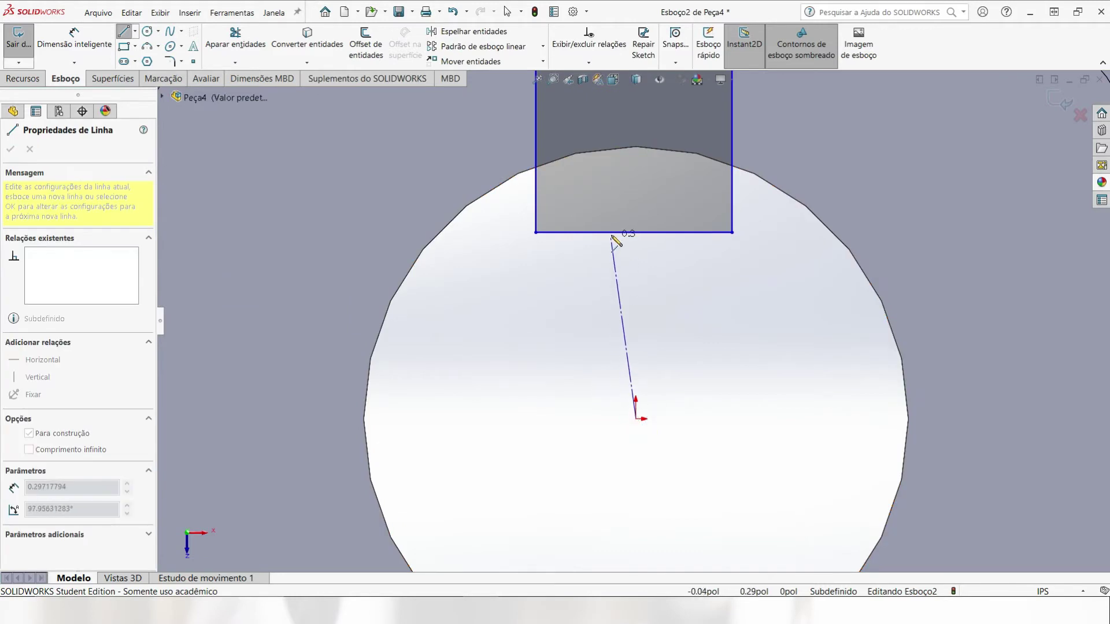
{"action": "left_click", "coordinate": [634, 232]}
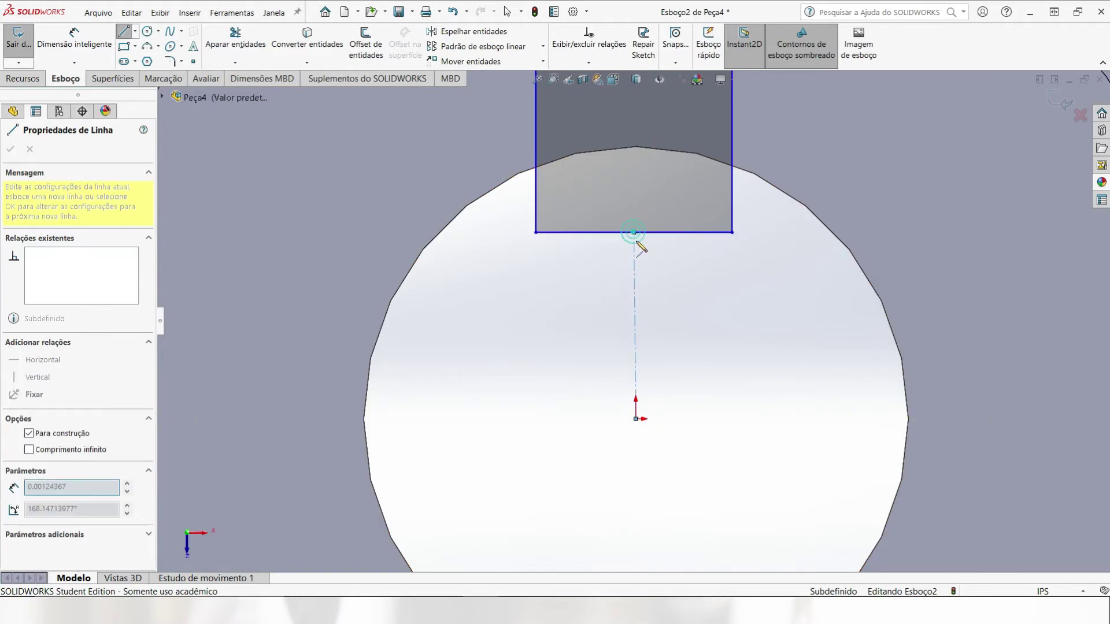
{"action": "key", "text": "Escape"}
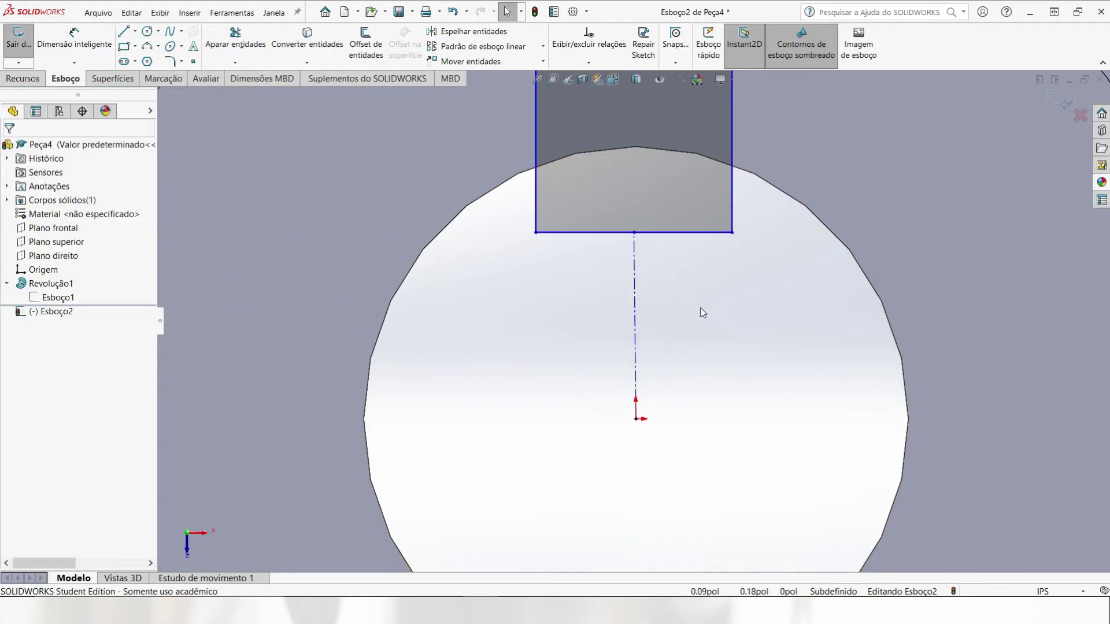
Apply a vertical relation to the centerline so the rectangle is centred above the origin
{"action": "left_click", "coordinate": [636, 267]}
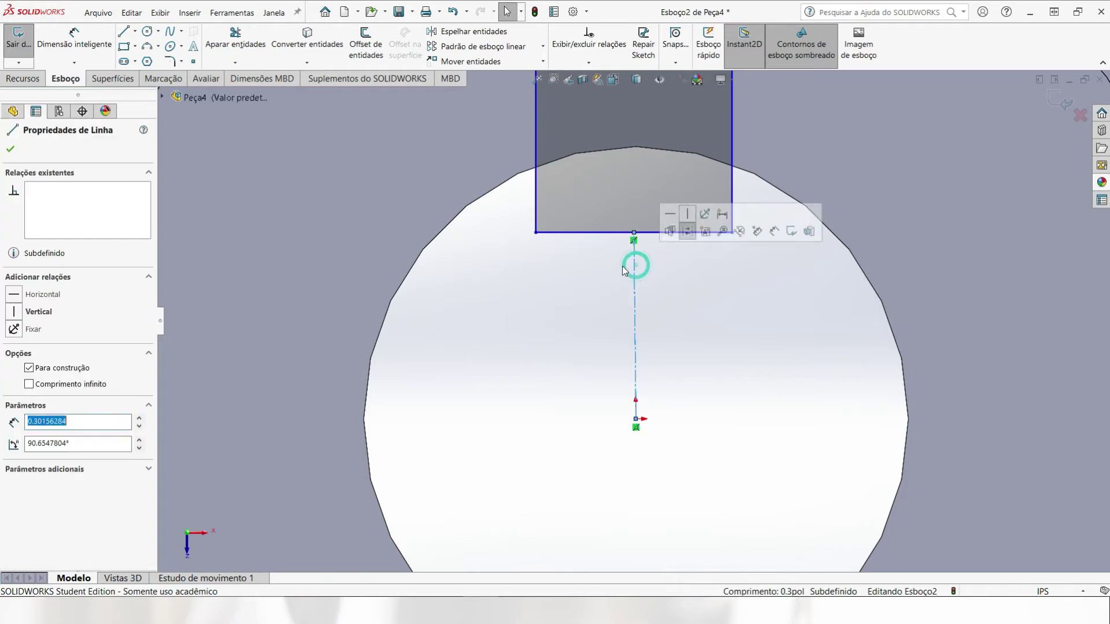
{"action": "left_click", "coordinate": [19, 314]}
{"action": "left_click", "coordinate": [551, 330]}
Dimension the distance from the rectangle's upper edge to the opposite side of the central hole as 1 in
{"action": "scroll", "coordinate": [601, 344], "scroll_direction": "up", "scroll_amount": 1}
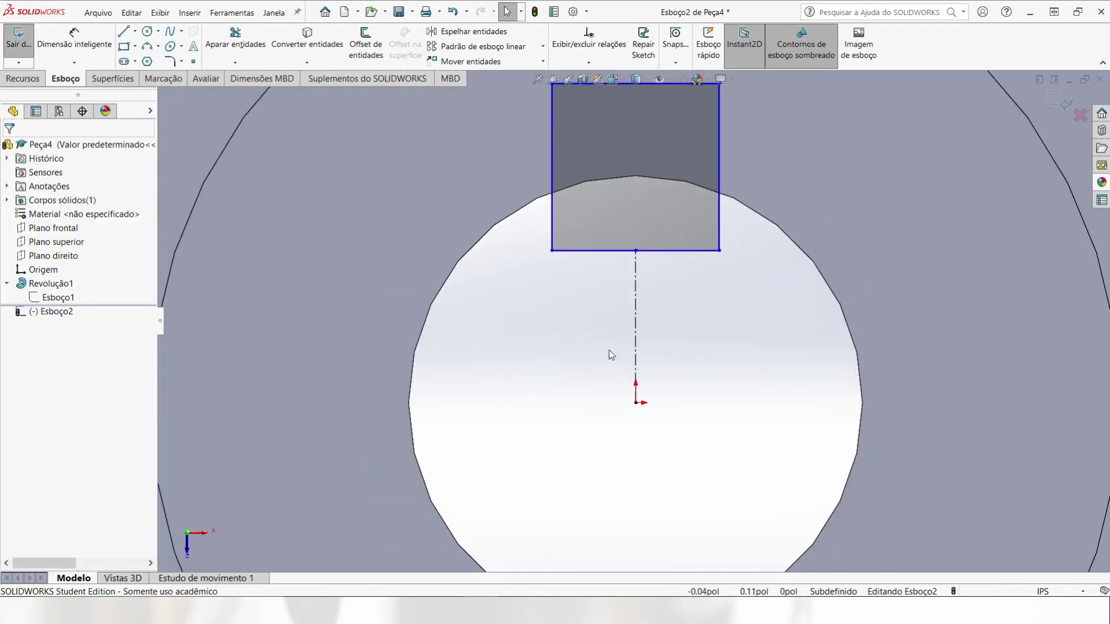
{"action": "scroll", "coordinate": [612, 354], "scroll_direction": "up", "scroll_amount": 3}
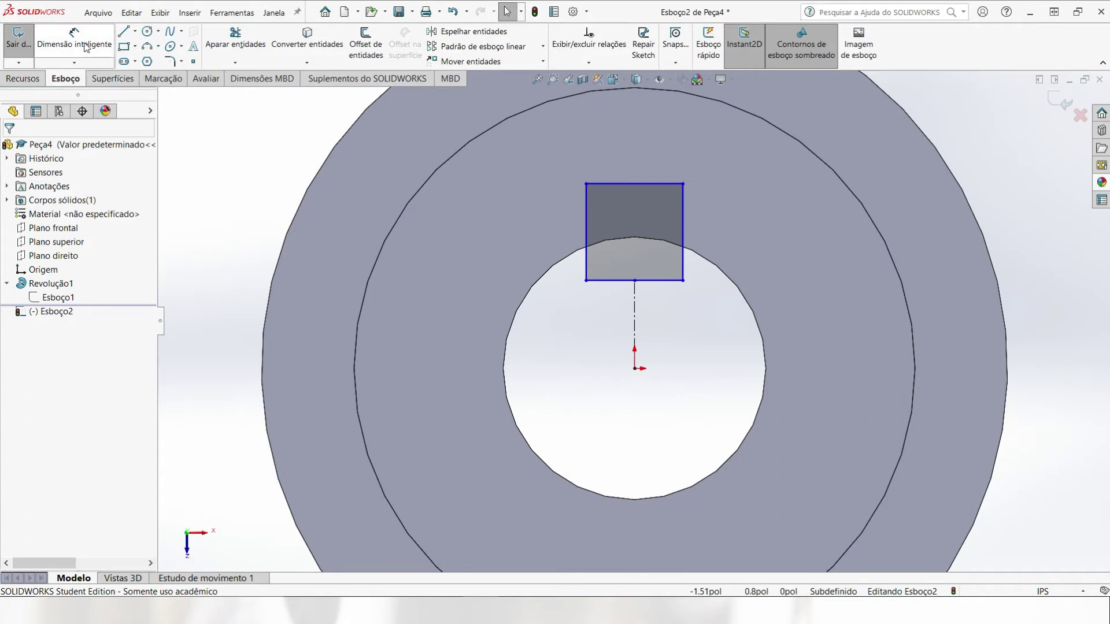
{"action": "left_click", "coordinate": [83, 46]}
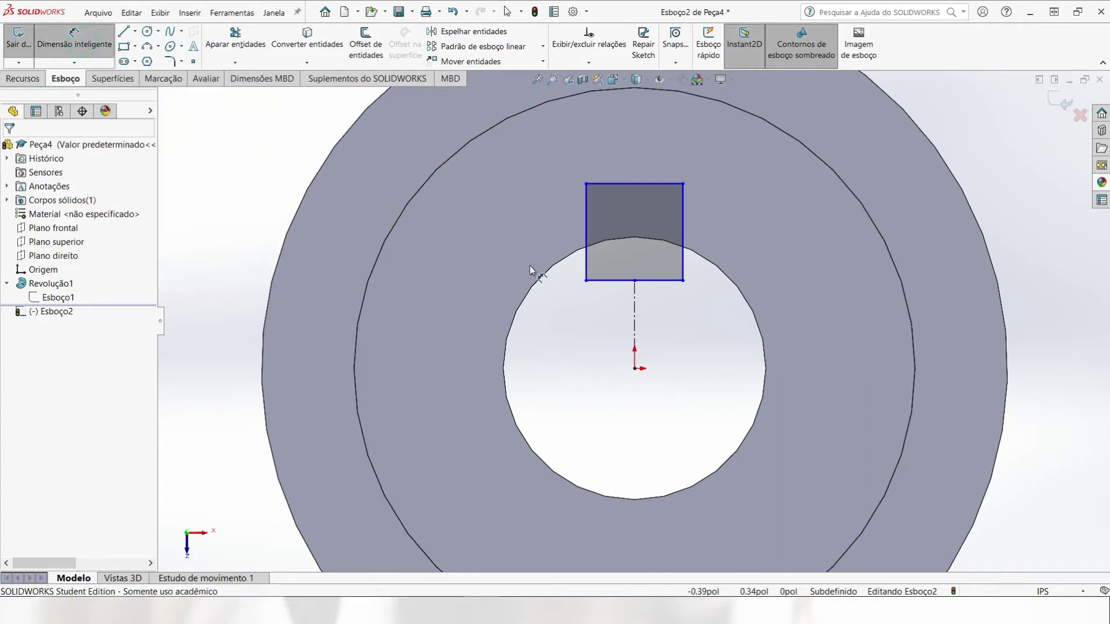
{"action": "left_click", "coordinate": [618, 184]}
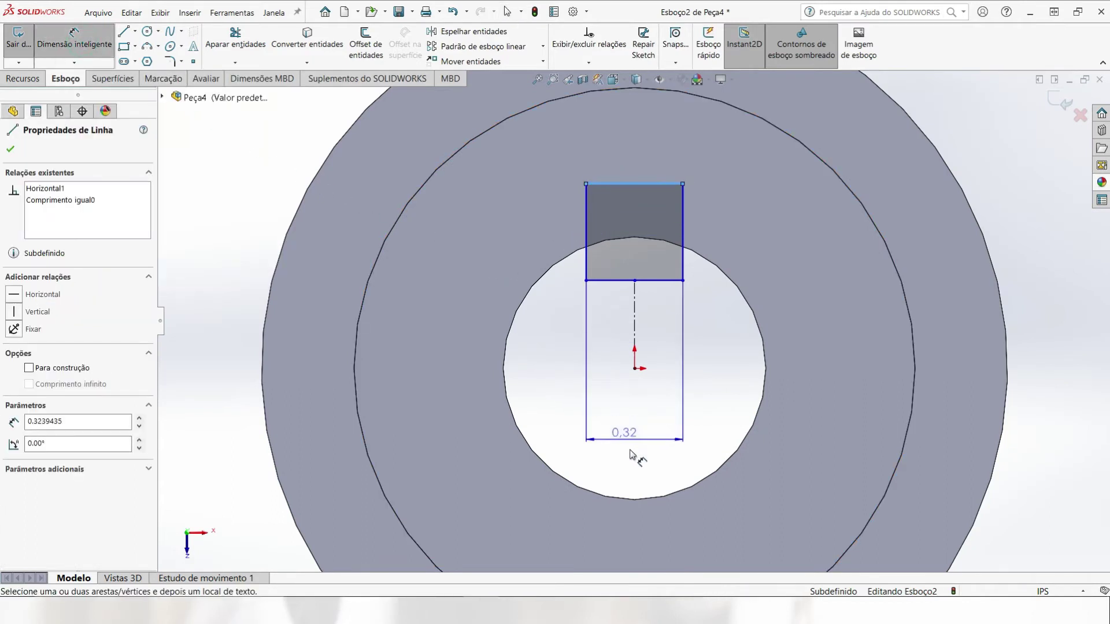
{"action": "left_click", "coordinate": [639, 499]}
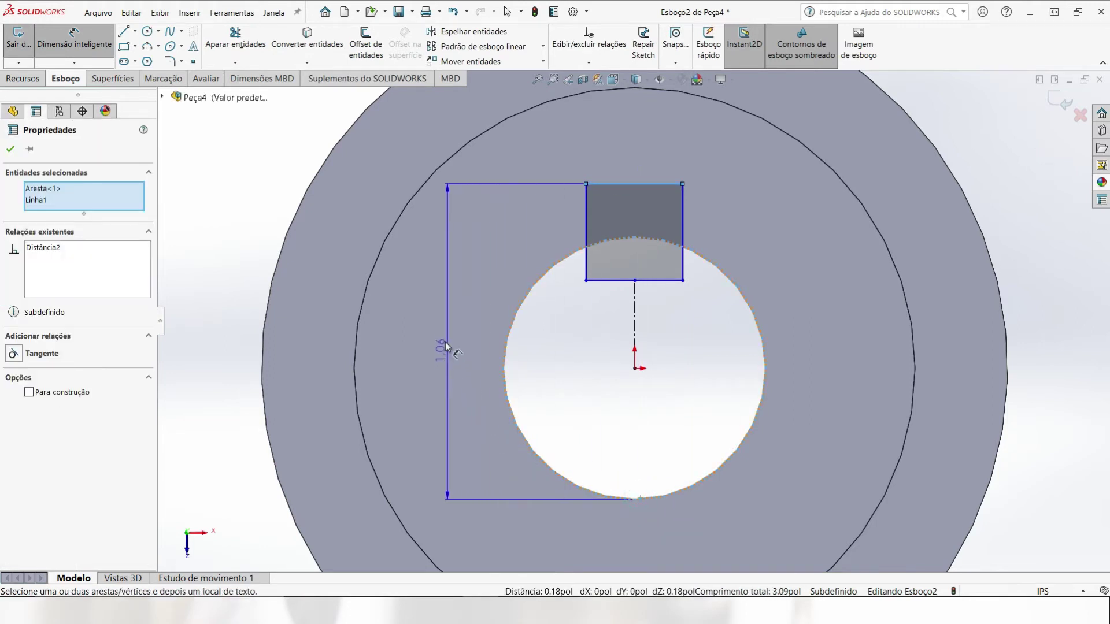
{"action": "left_click", "coordinate": [442, 341]}
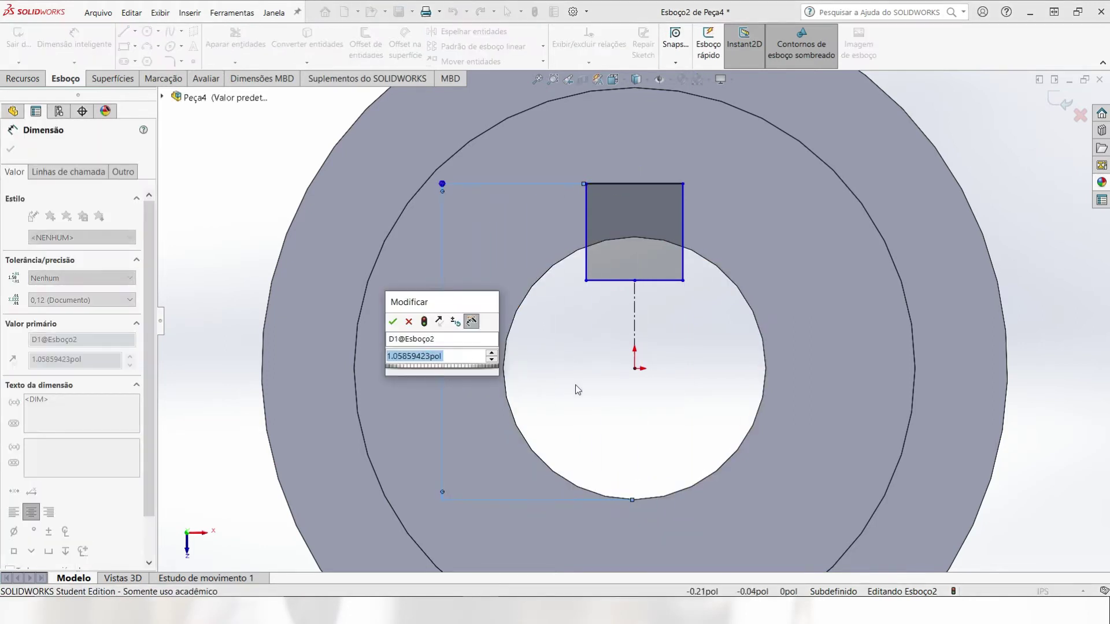
{"action": "type", "text": "1"}
{"action": "key", "text": "Return"}
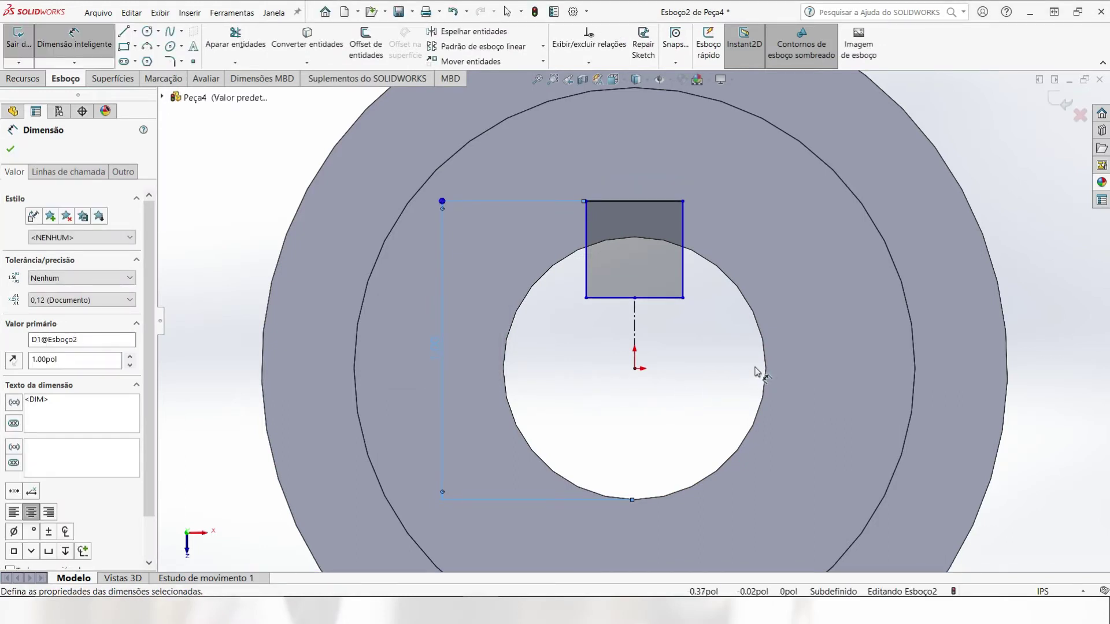
Dimension the rectangle's width between its two vertical sides as 0.25 in
{"action": "left_click", "coordinate": [587, 216]}
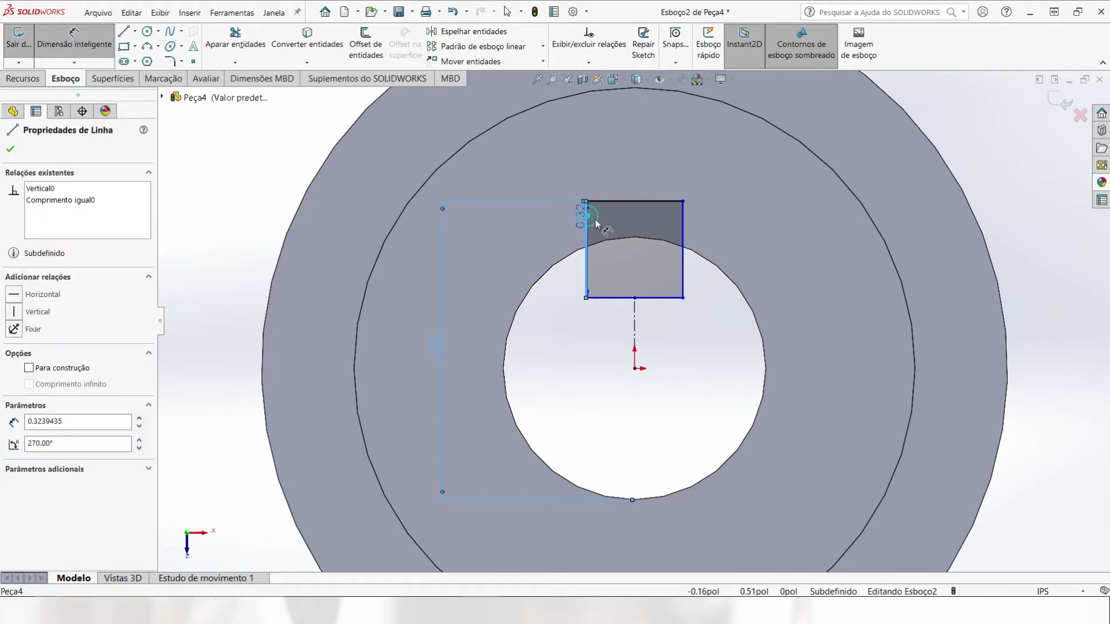
{"action": "left_click", "coordinate": [683, 232]}
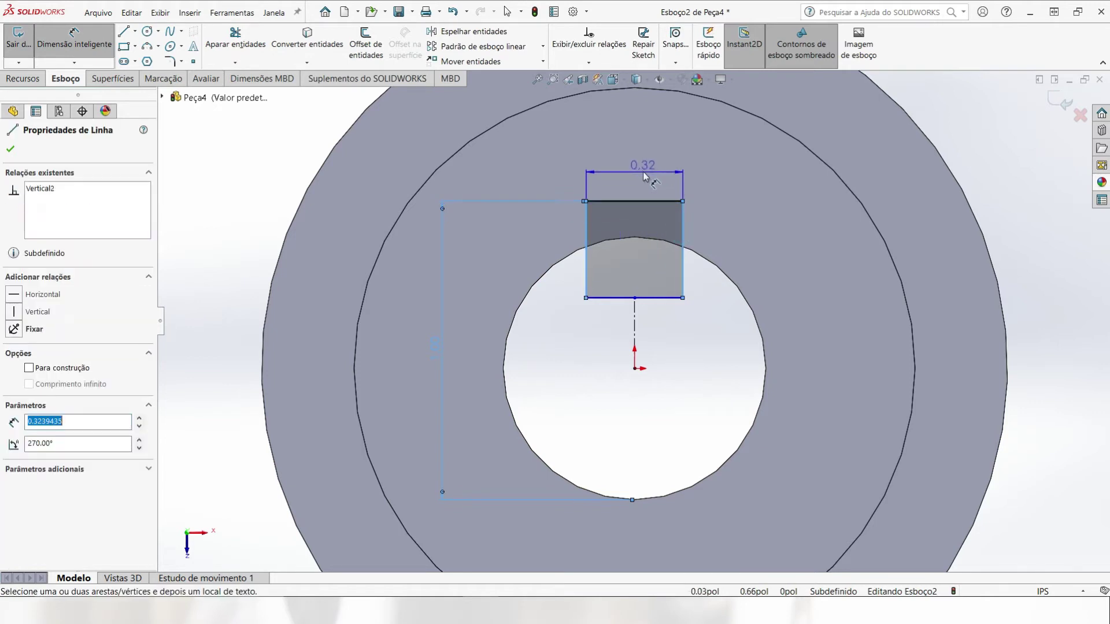
{"action": "left_click", "coordinate": [650, 182]}
{"action": "type", "text": "0.25"}
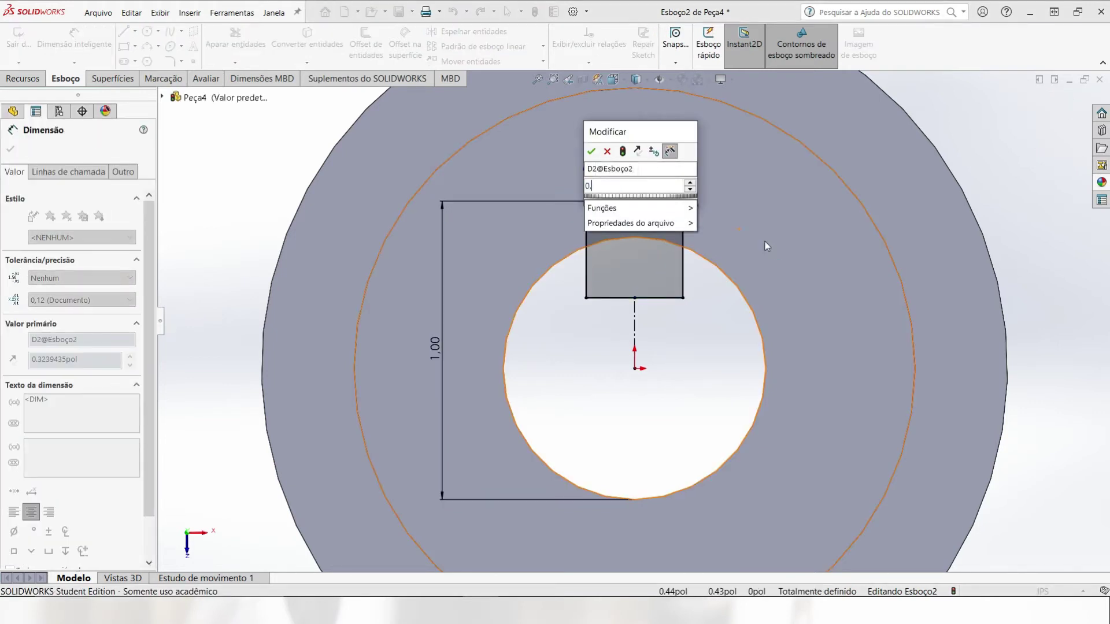
{"action": "key", "text": "Return"}
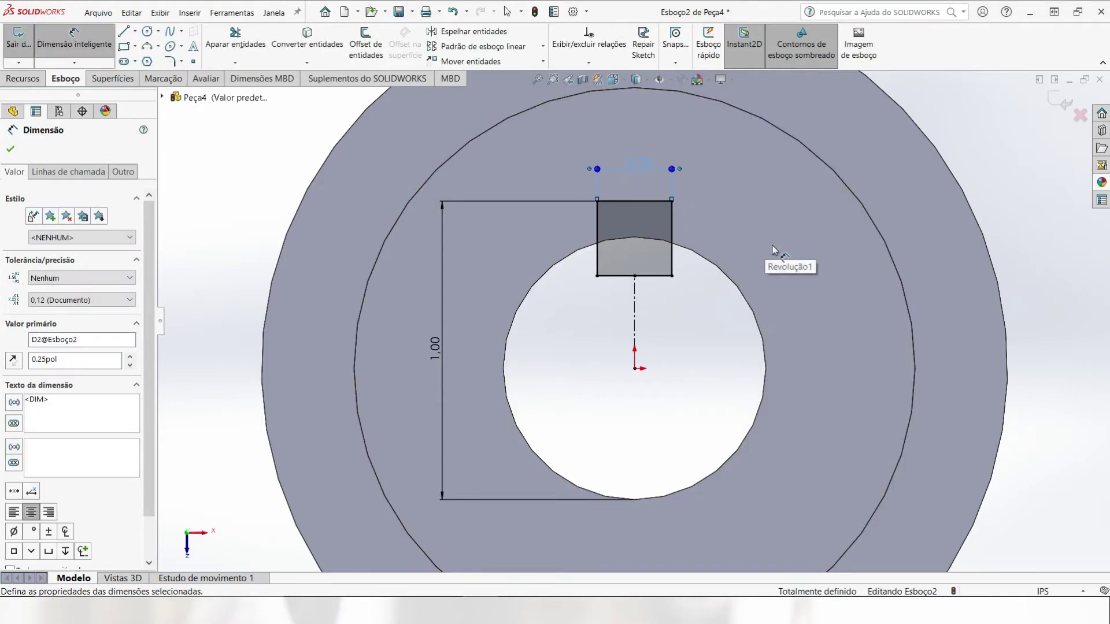
{"action": "key", "text": "Escape"}
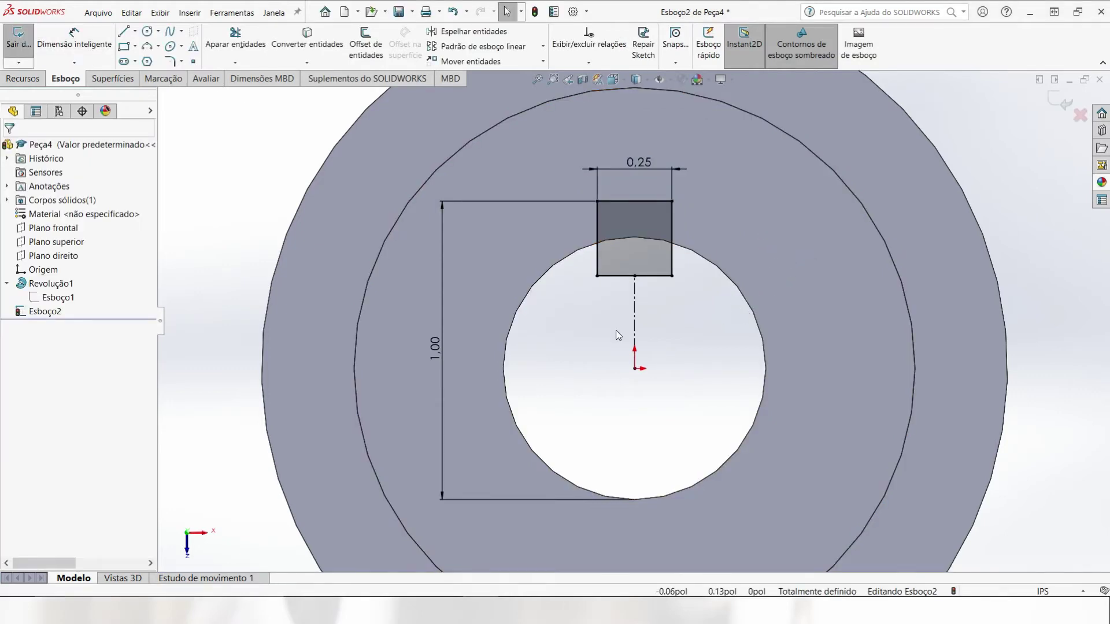
Cut-extrude the keyway rectangle through the floor with the end condition Até o próximo (Up To Next)
{"action": "scroll", "coordinate": [577, 342], "scroll_direction": "up", "scroll_amount": 4}
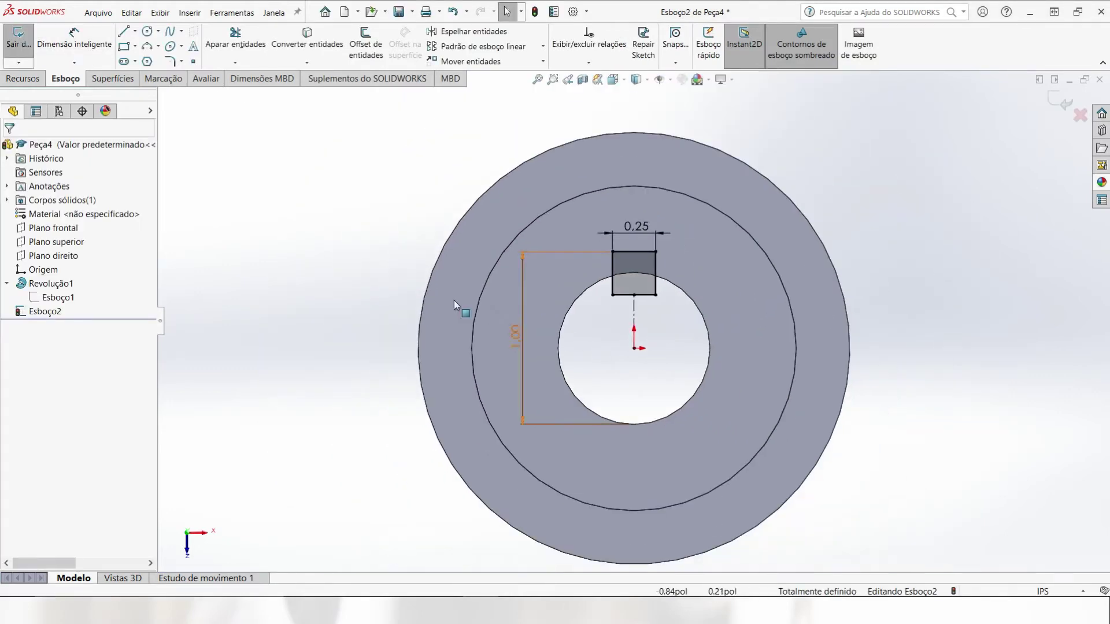
{"action": "left_click", "coordinate": [24, 79]}
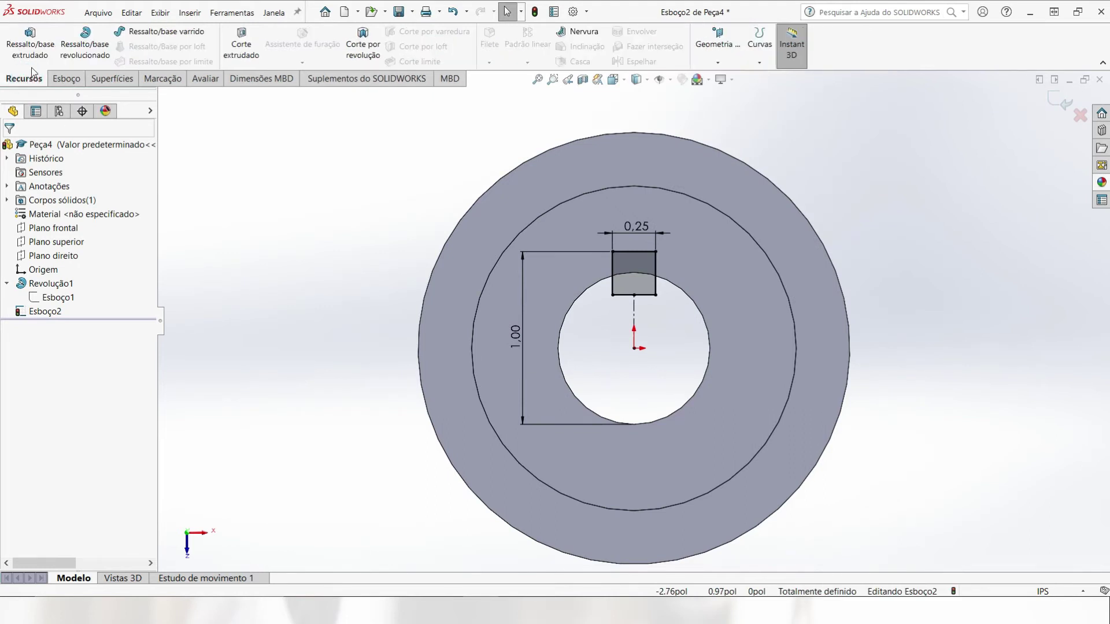
{"action": "left_click", "coordinate": [241, 45]}
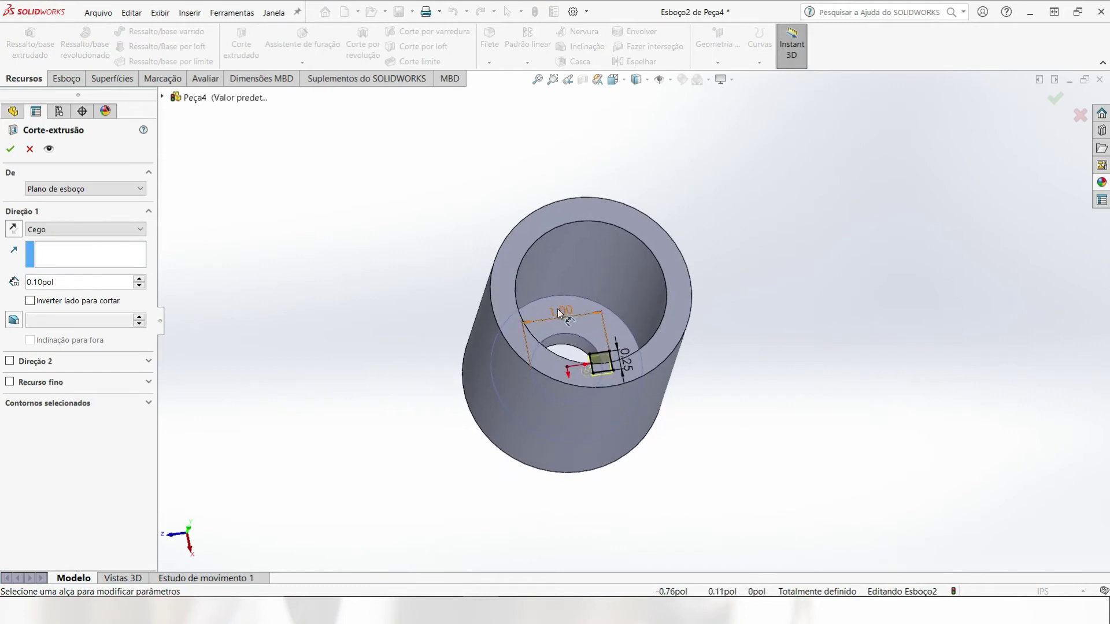
{"action": "left_click", "coordinate": [95, 229]}
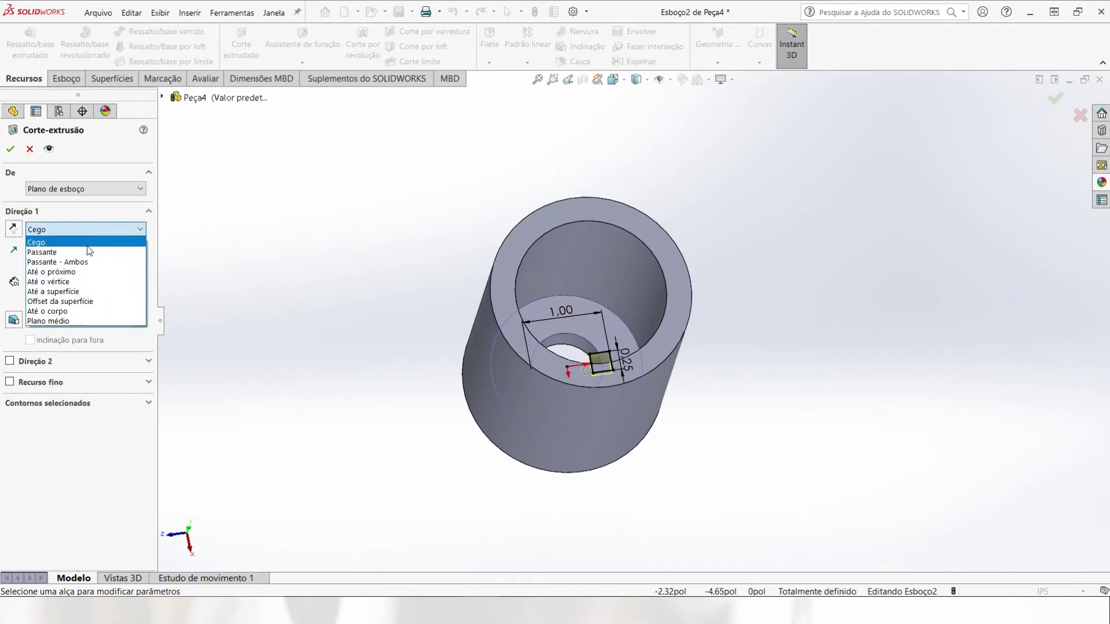
{"action": "left_click", "coordinate": [57, 272]}
{"action": "mouse_move", "coordinate": [681, 515]}
{"action": "middle_mouse_down"}
{"action": "mouse_move", "coordinate": [606, 372]}
{"action": "mouse_move", "coordinate": [428, 247]}
{"action": "middle_mouse_up"}
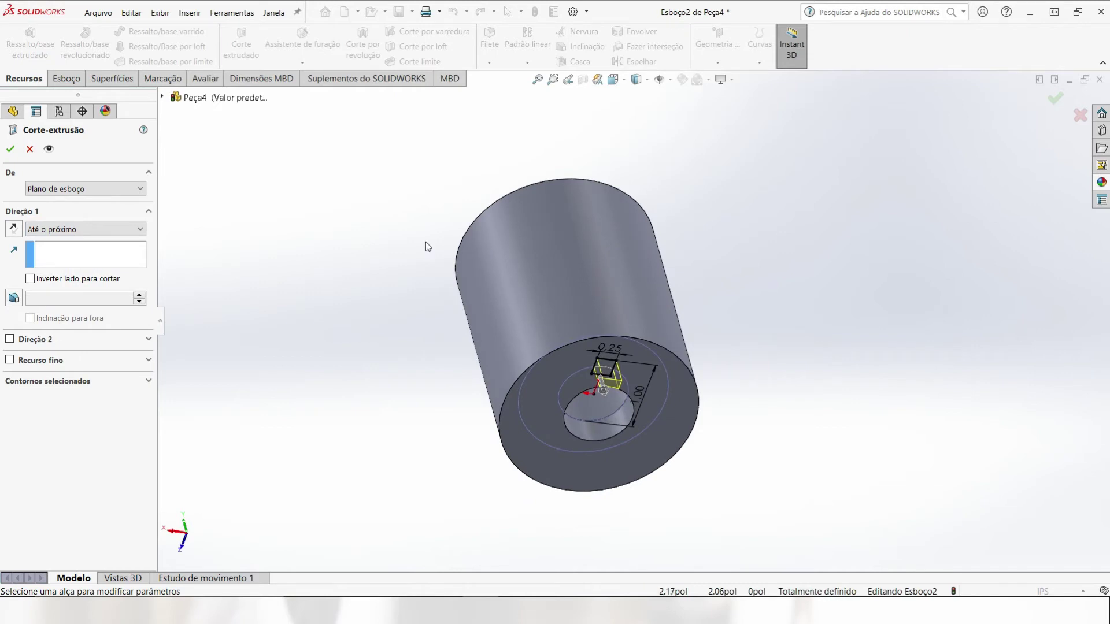
{"action": "left_click", "coordinate": [9, 149]}
{"action": "middle_click_drag", "start_coordinate": [334, 307], "coordinate": [246, 354]}
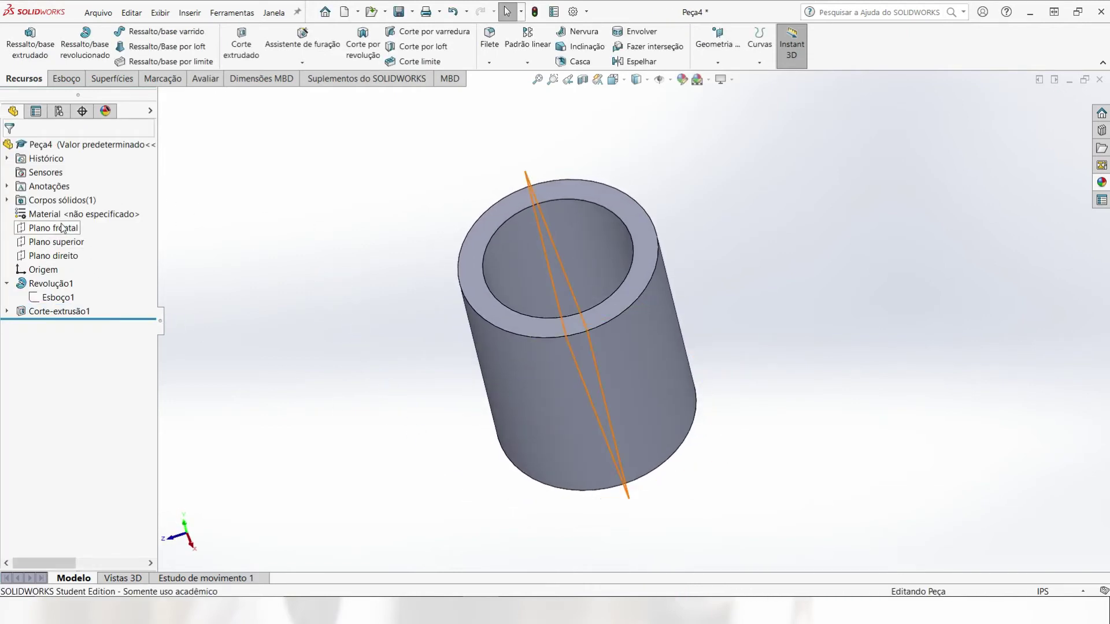
On the right plane, sketch a closed round-bottomed slot from the cylinder's upper edge, with sides about 1.25 in long and arc radius about 0.35 in
{"action": "left_click", "coordinate": [53, 255]}
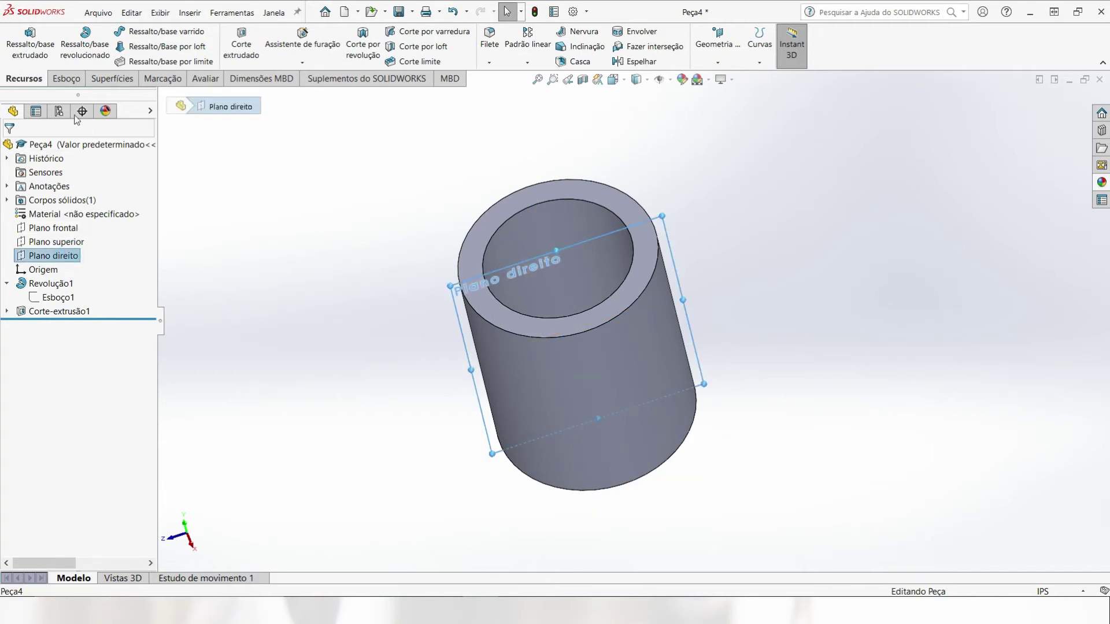
{"action": "left_click", "coordinate": [61, 80]}
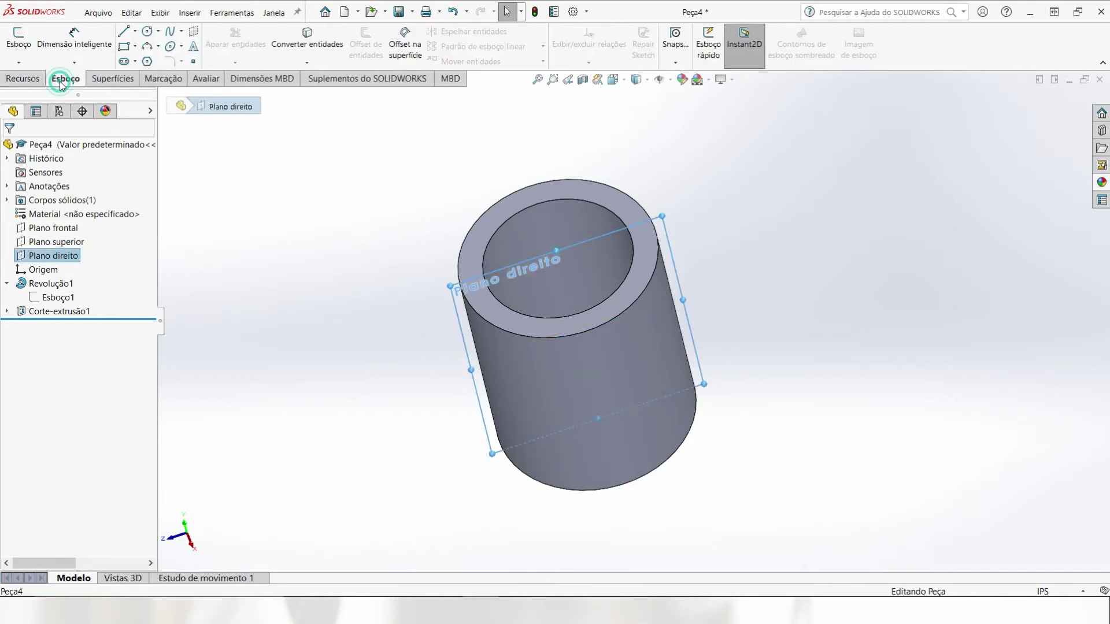
{"action": "left_click", "coordinate": [19, 39]}
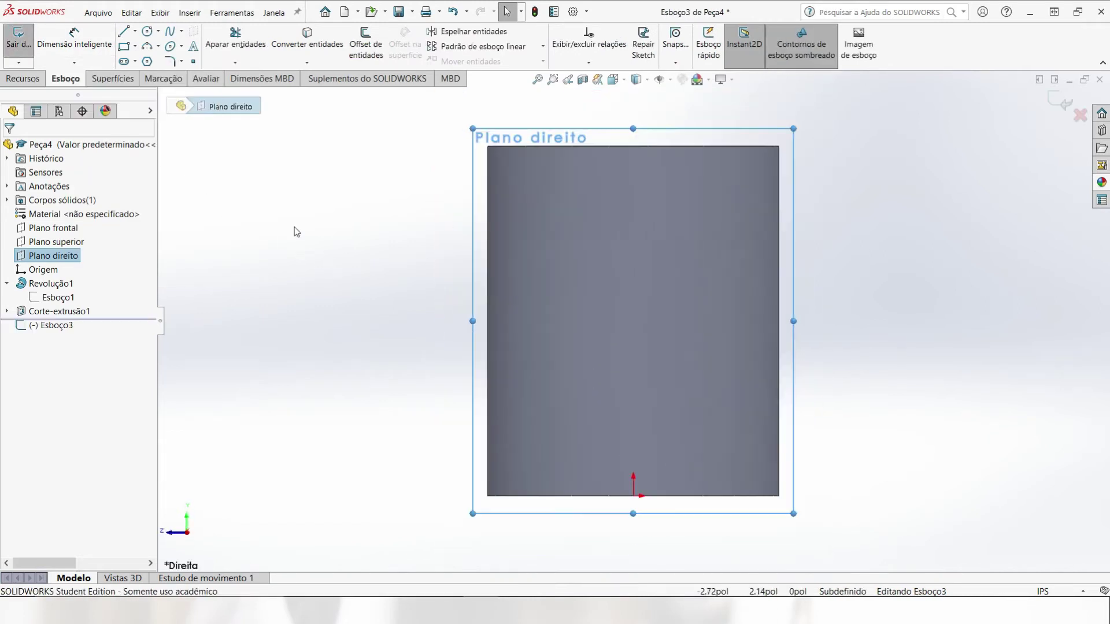
{"action": "left_click", "coordinate": [136, 32]}
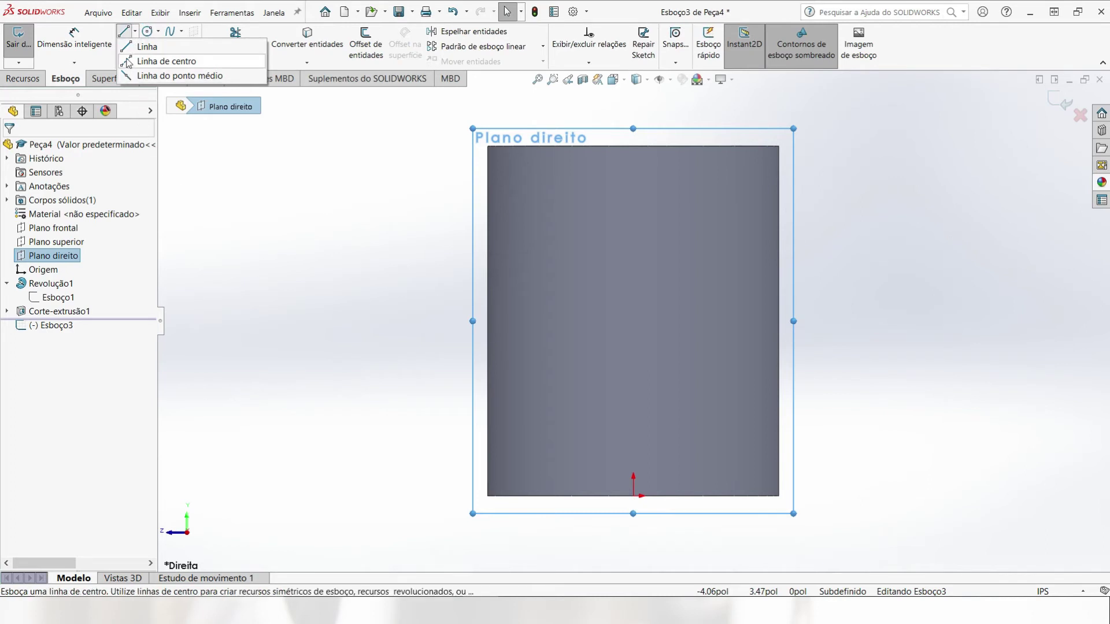
{"action": "left_click", "coordinate": [166, 61]}
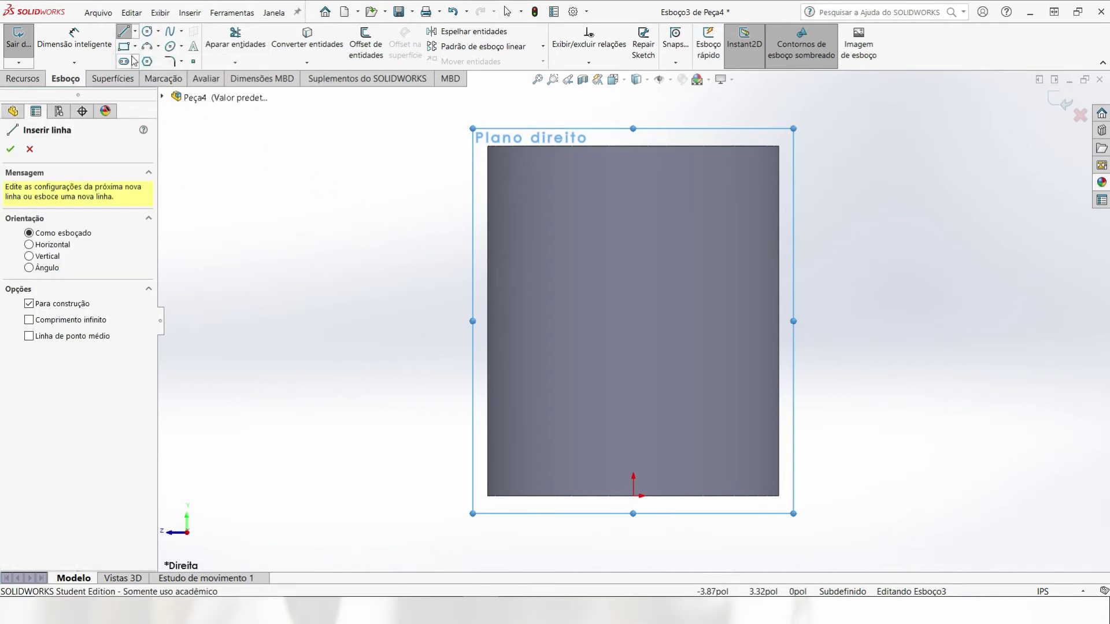
{"action": "left_click", "coordinate": [123, 31]}
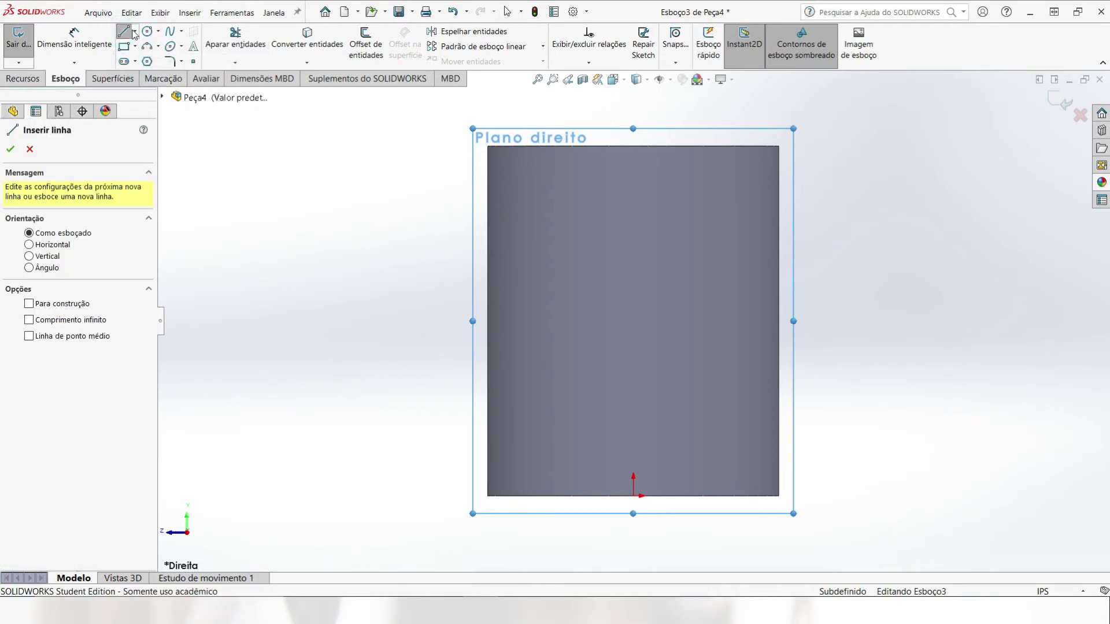
{"action": "left_click", "coordinate": [583, 147]}
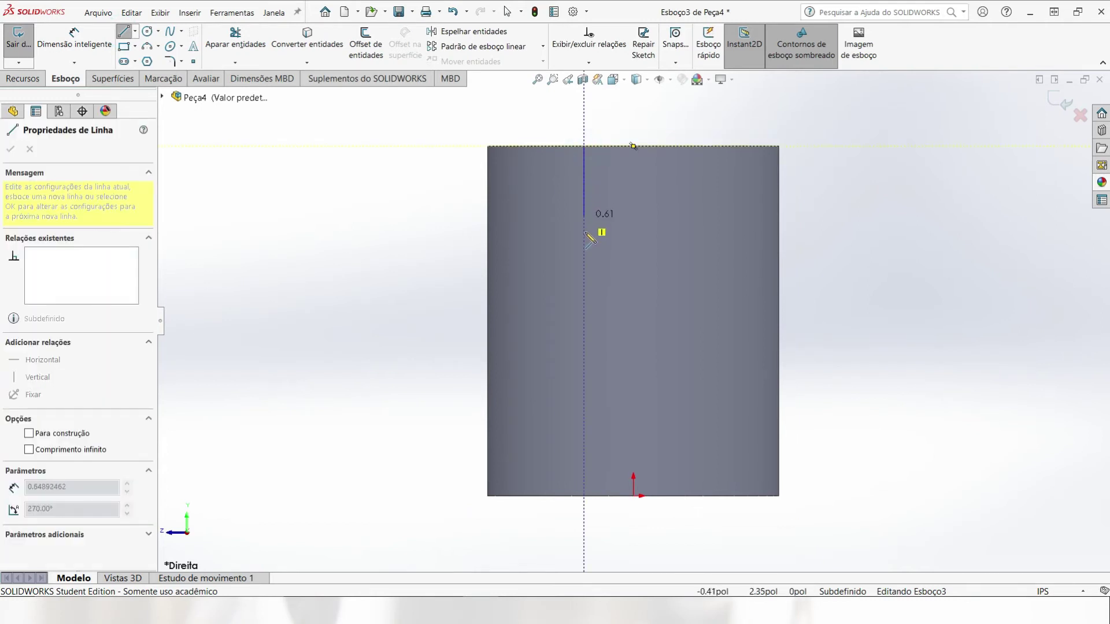
{"action": "left_click", "coordinate": [584, 292]}
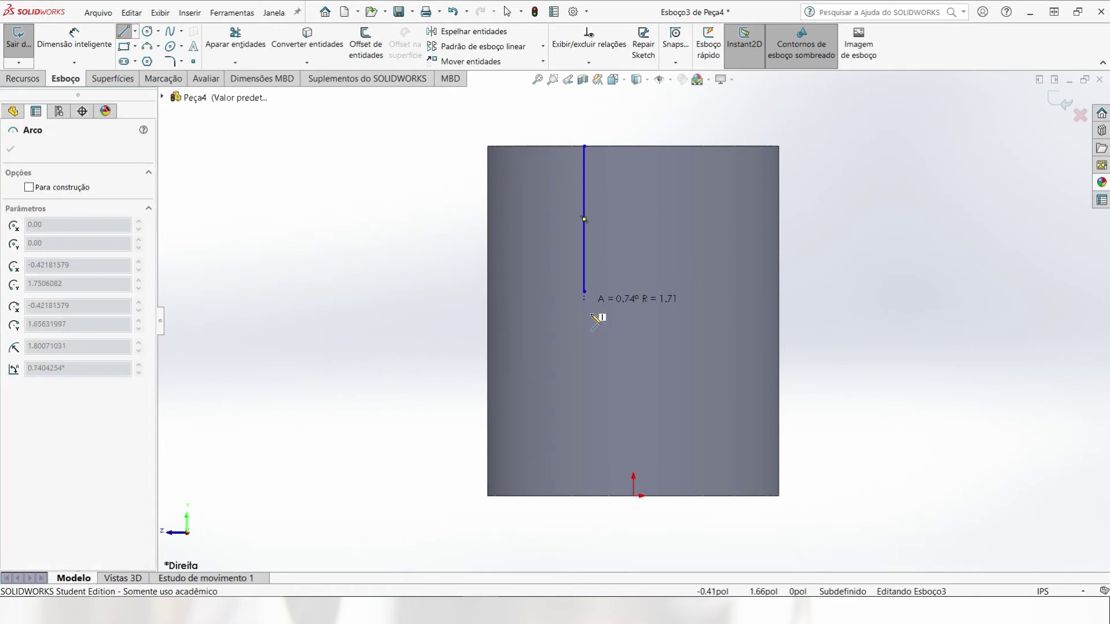
{"action": "left_click", "coordinate": [666, 292]}
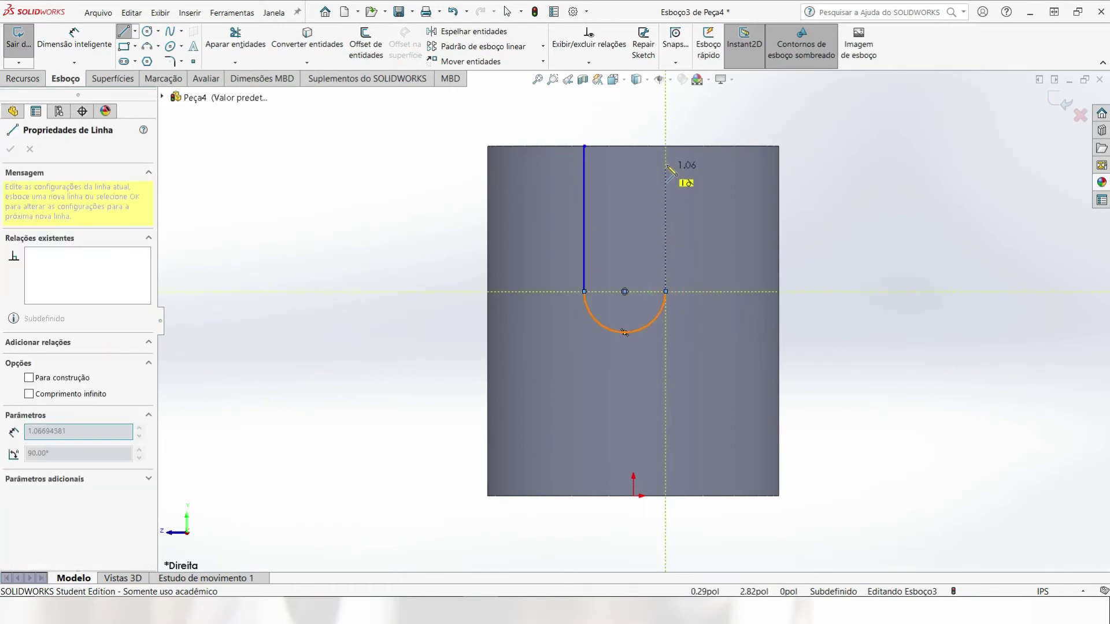
{"action": "left_click", "coordinate": [665, 146]}
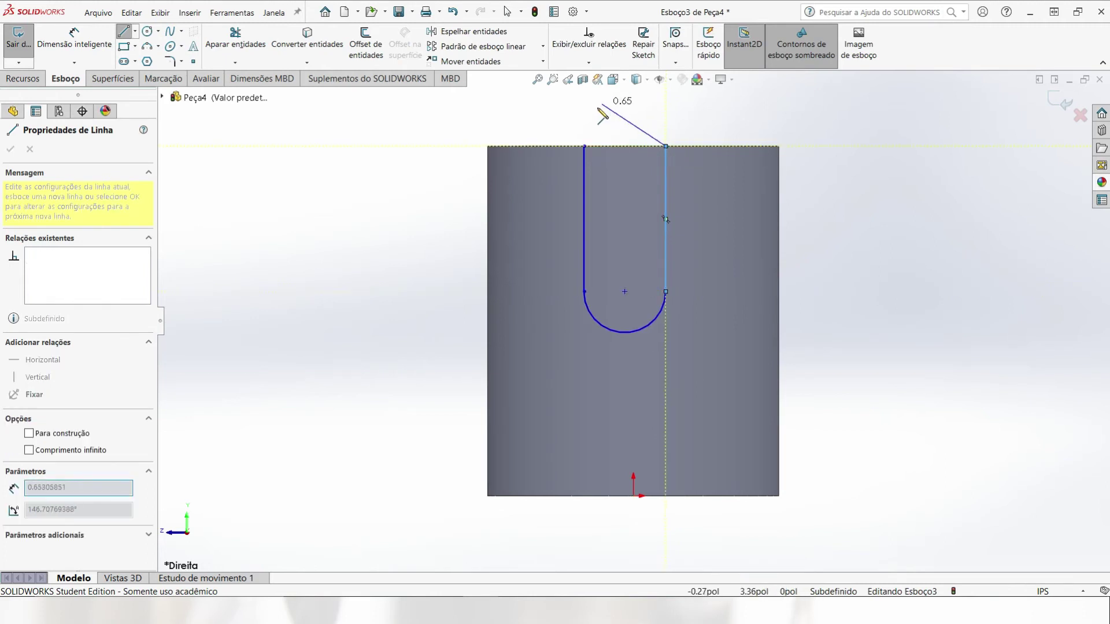
{"action": "left_click", "coordinate": [584, 146]}
{"action": "key", "text": "Escape"}
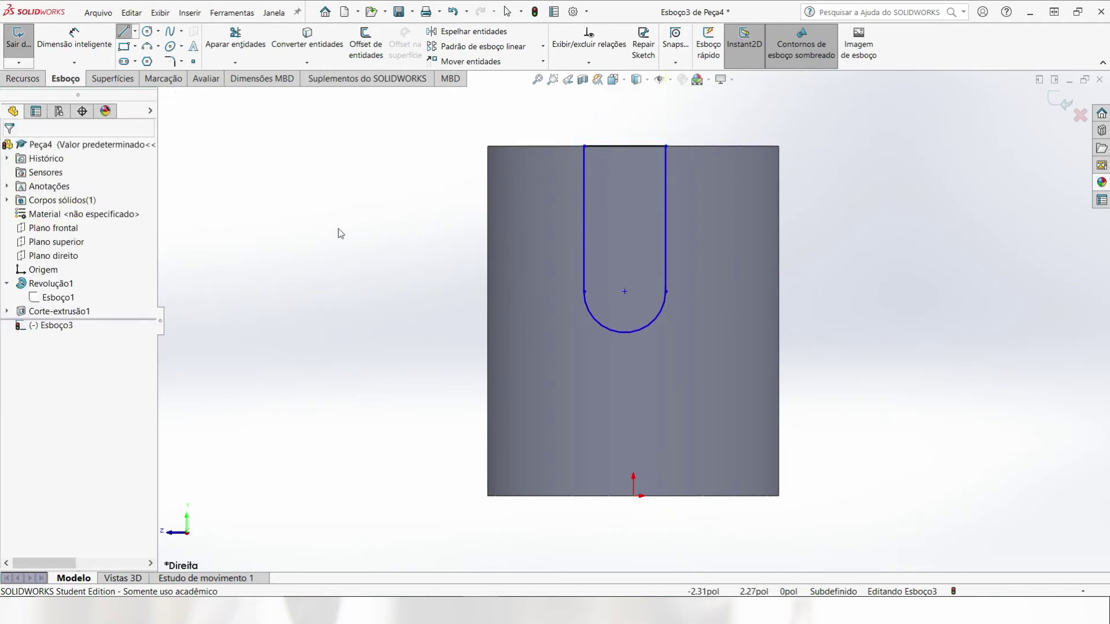
Draw a centerline from the slot arc's centre to the origin and apply a vertical relation to it
{"action": "left_click", "coordinate": [135, 31]}
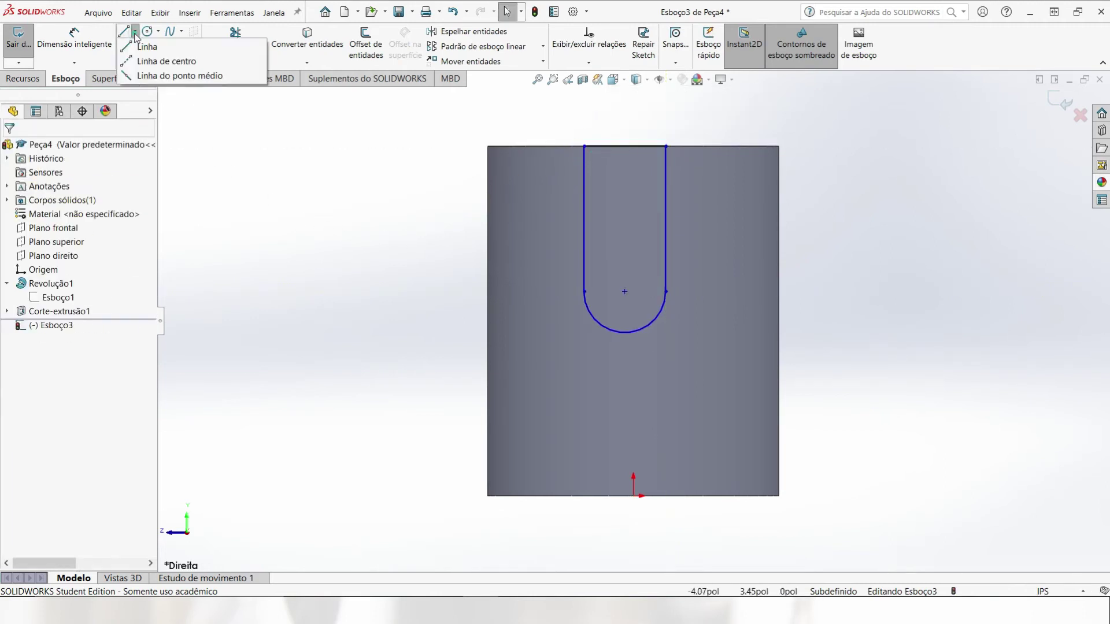
{"action": "left_click", "coordinate": [143, 62]}
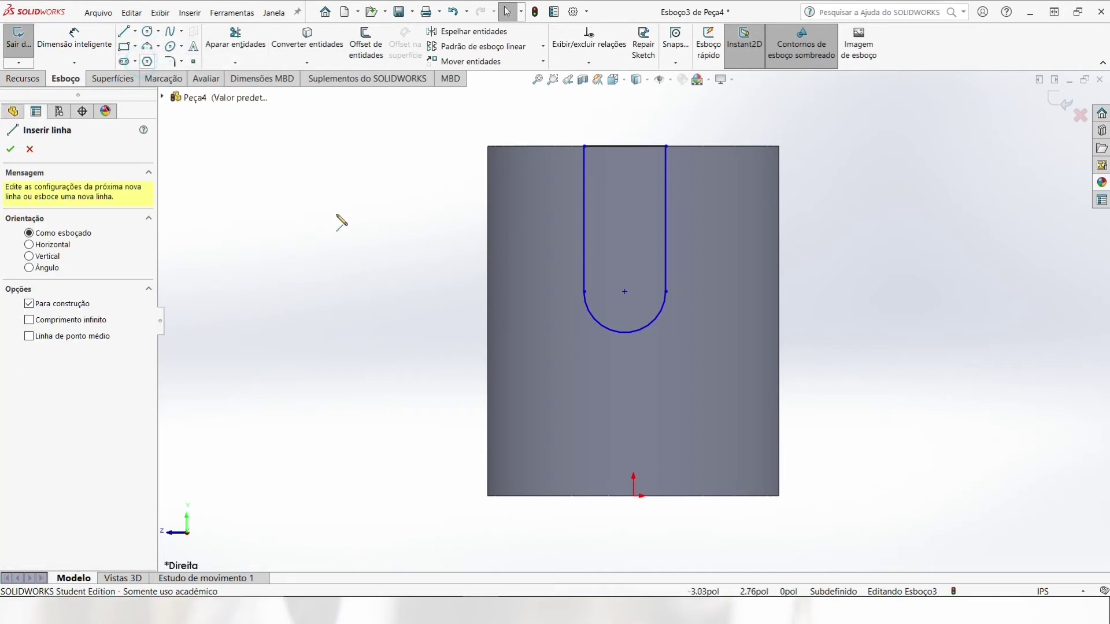
{"action": "left_click", "coordinate": [624, 292]}
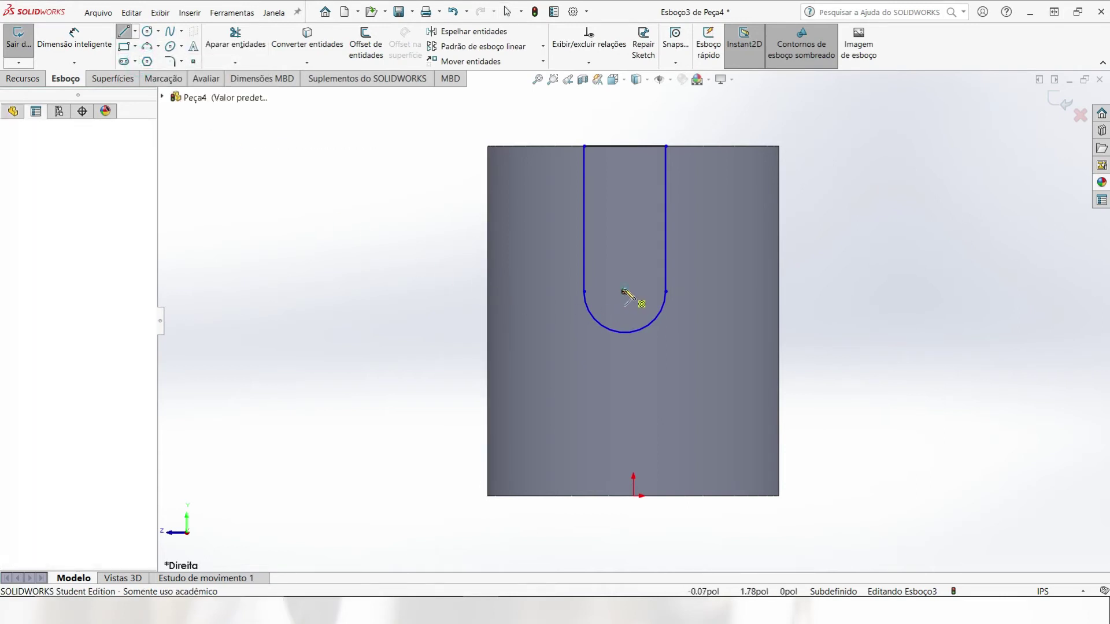
{"action": "left_click", "coordinate": [634, 495]}
{"action": "key", "text": "Escape"}
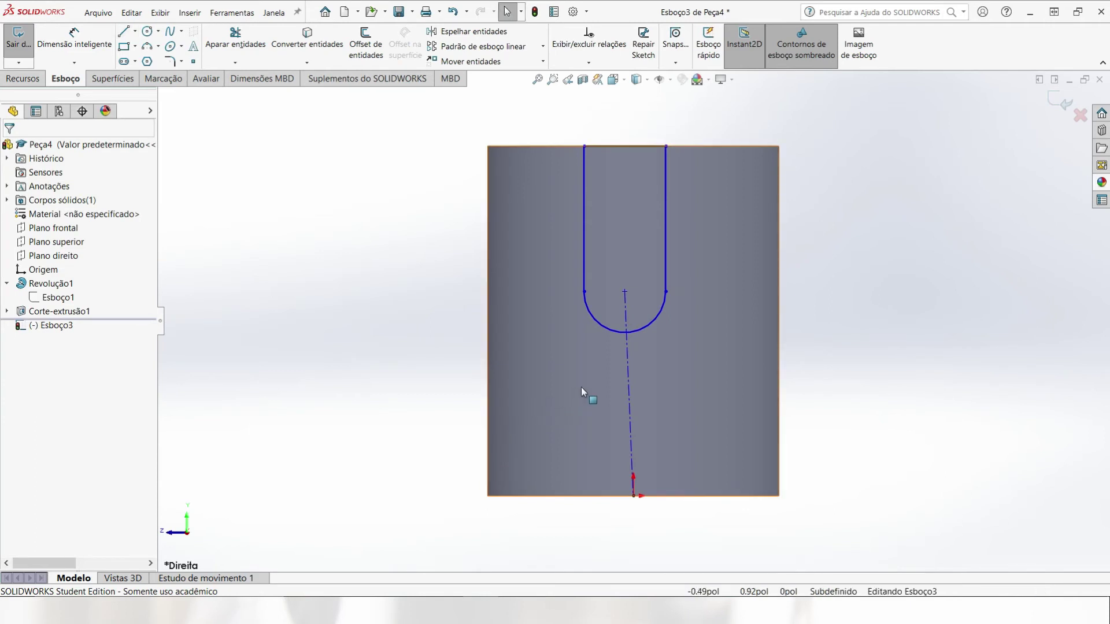
{"action": "left_click", "coordinate": [627, 368]}
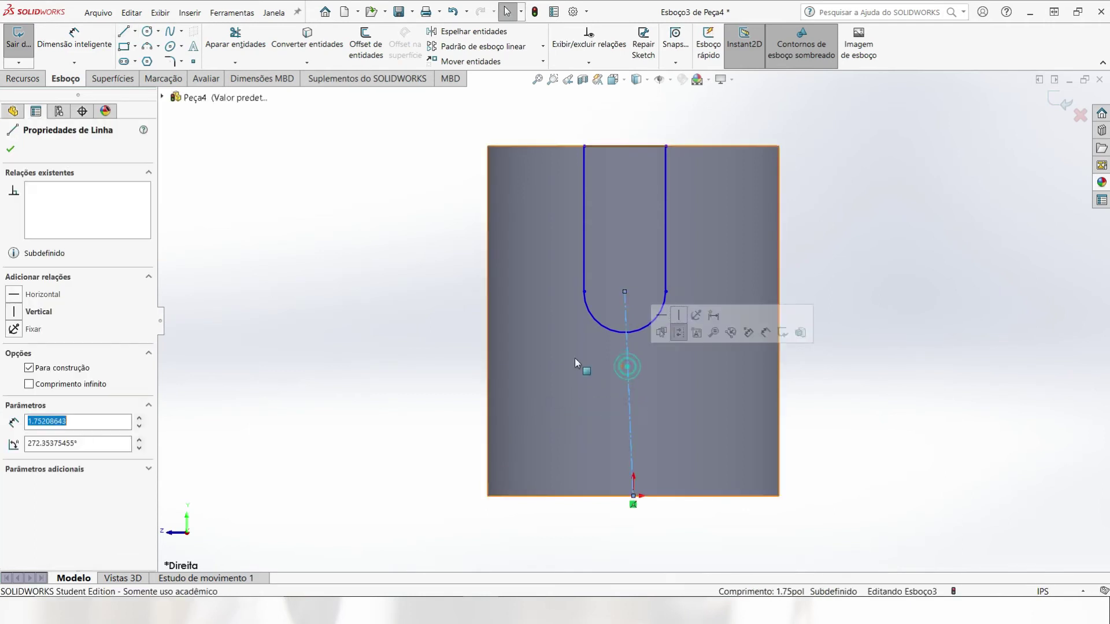
{"action": "left_click", "coordinate": [19, 313]}
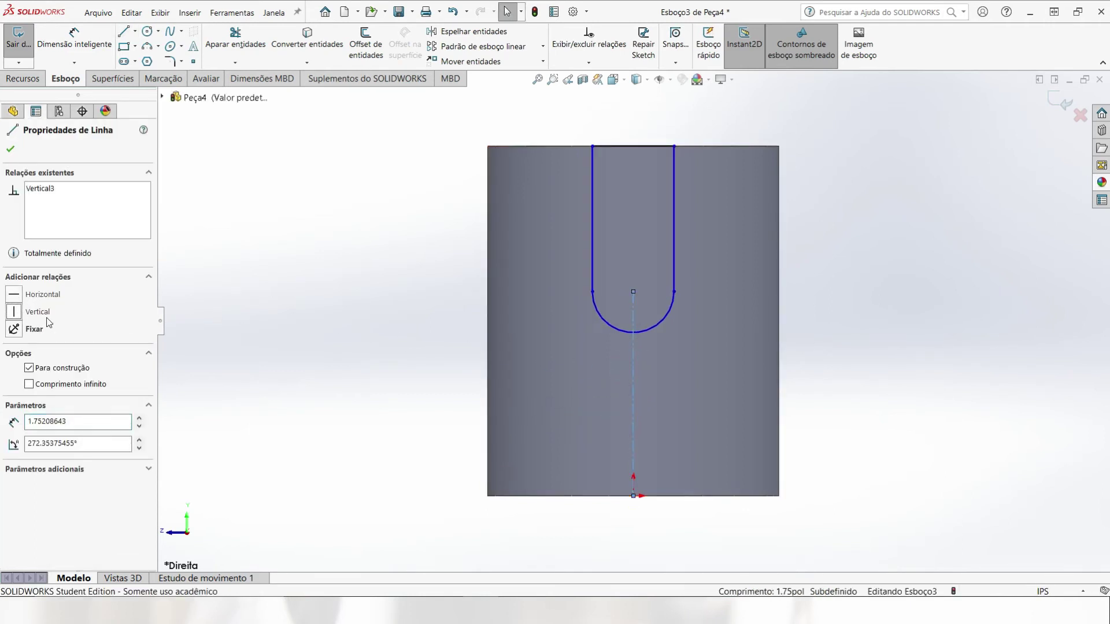
{"action": "left_click", "coordinate": [342, 337]}
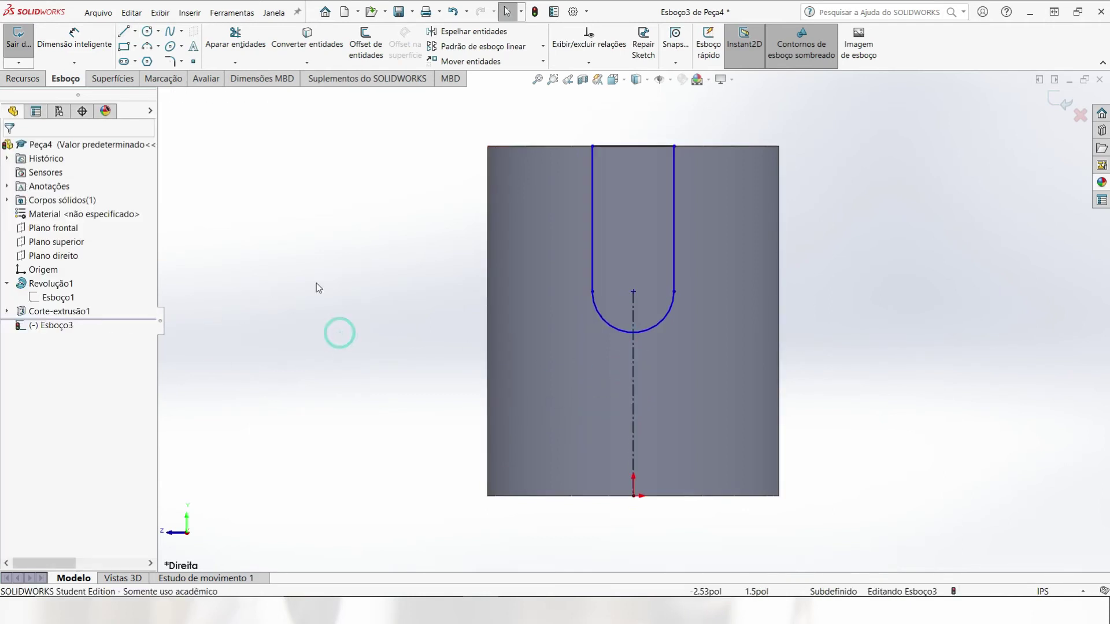
Dimension the radius of the slot's bottom arc as 0.25 in
{"action": "left_click", "coordinate": [82, 47]}
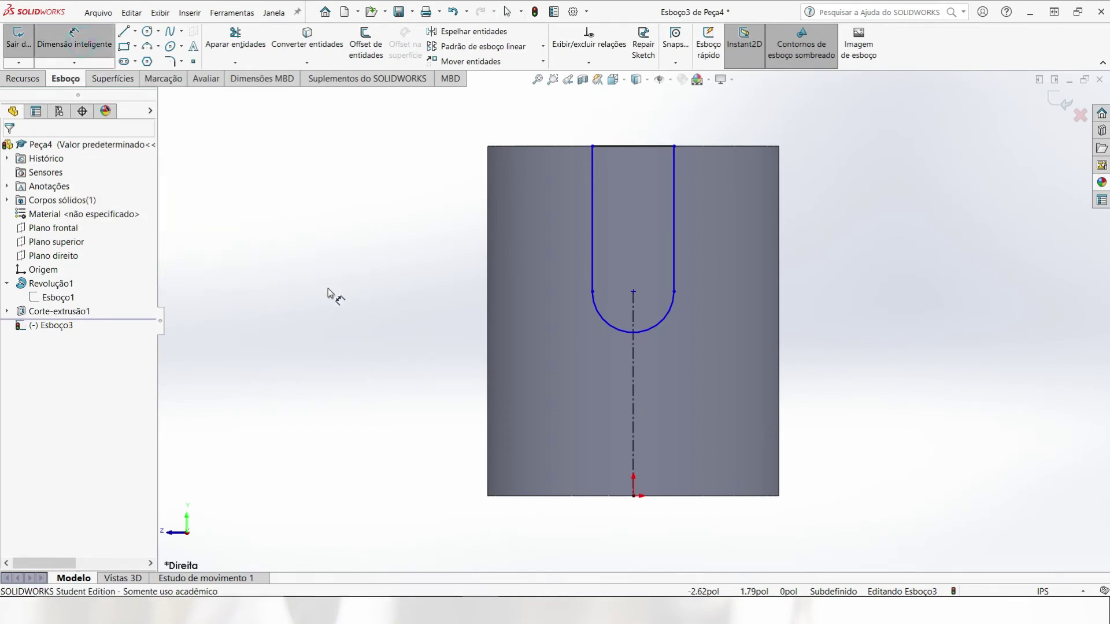
{"action": "left_click", "coordinate": [616, 331]}
{"action": "left_click", "coordinate": [568, 374]}
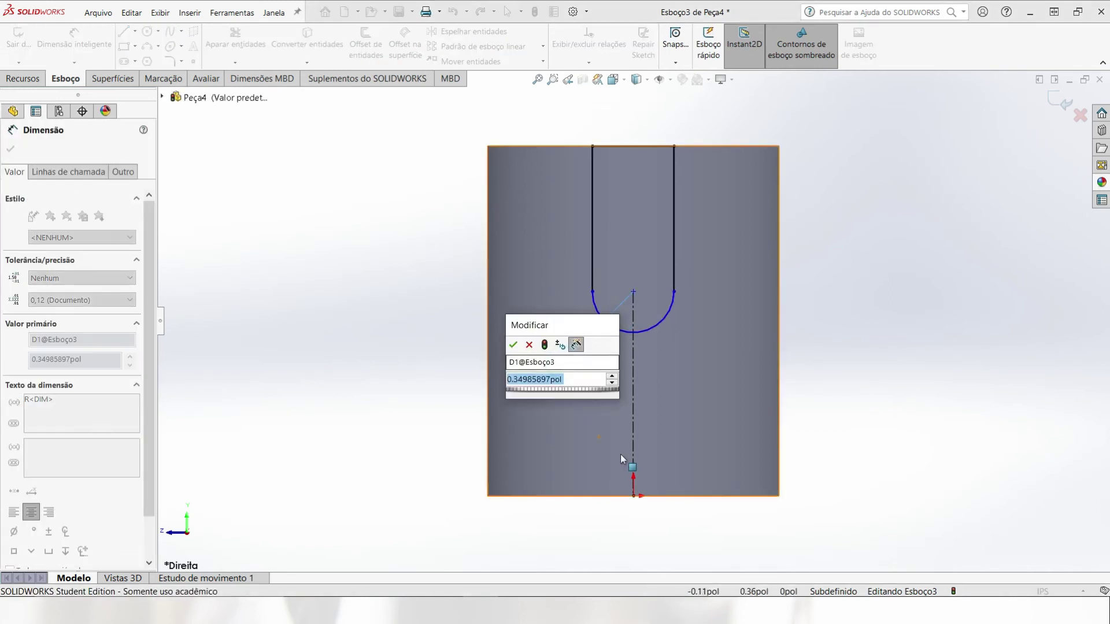
{"action": "type", "text": "0.25"}
{"action": "key", "text": "Return"}
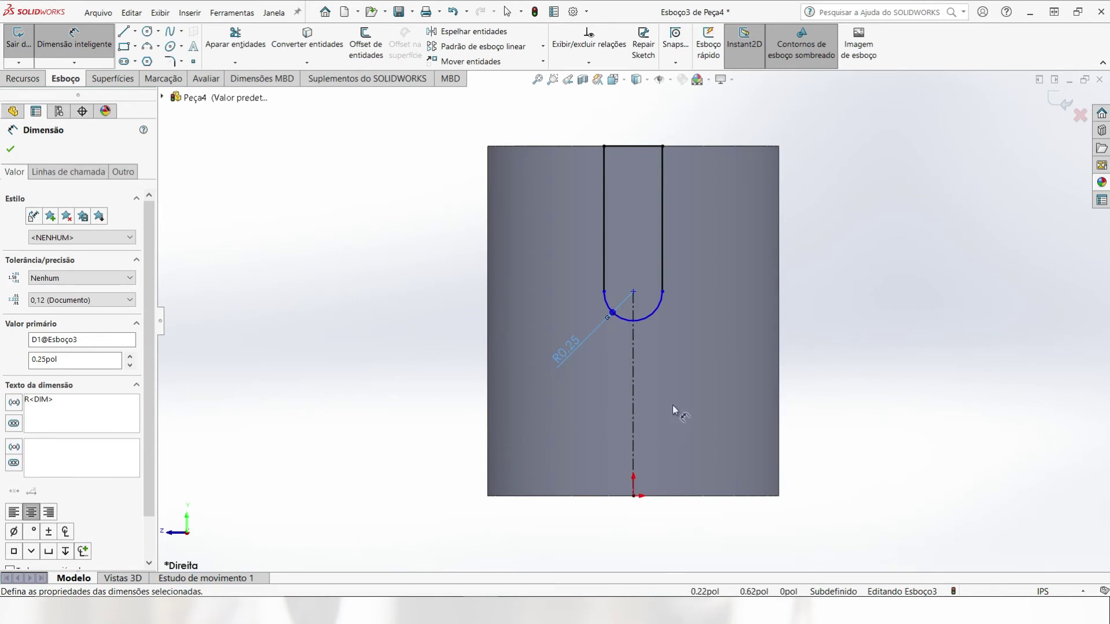
Dimension the distance from the cylinder's upper edge to the slot arc's centre as 1.25 in
{"action": "left_click", "coordinate": [622, 324]}
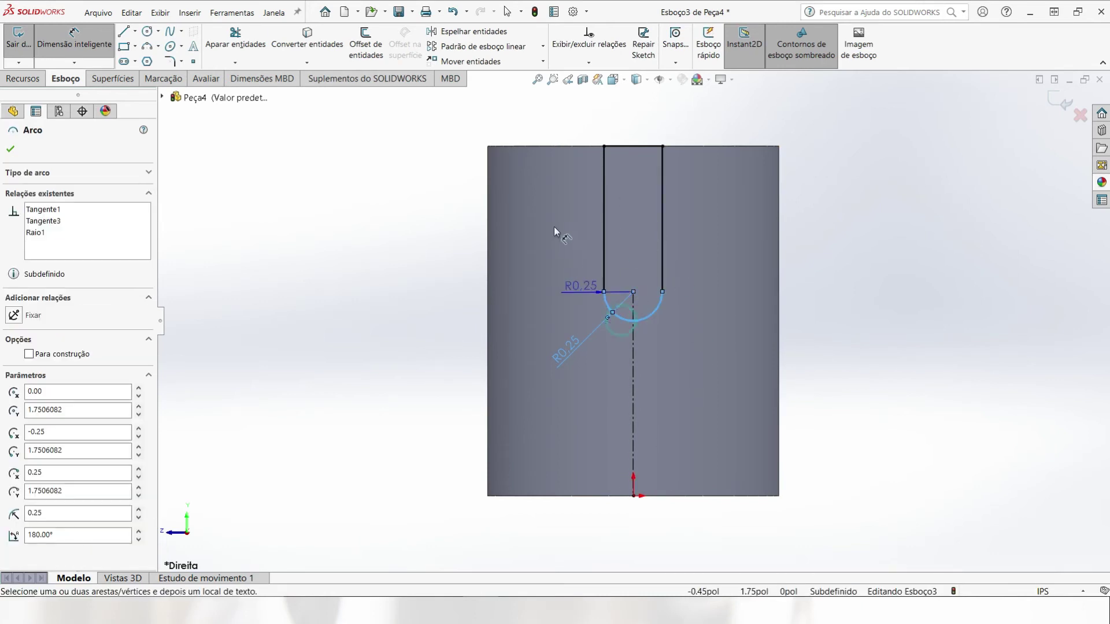
{"action": "left_click", "coordinate": [536, 151]}
{"action": "left_click", "coordinate": [434, 223]}
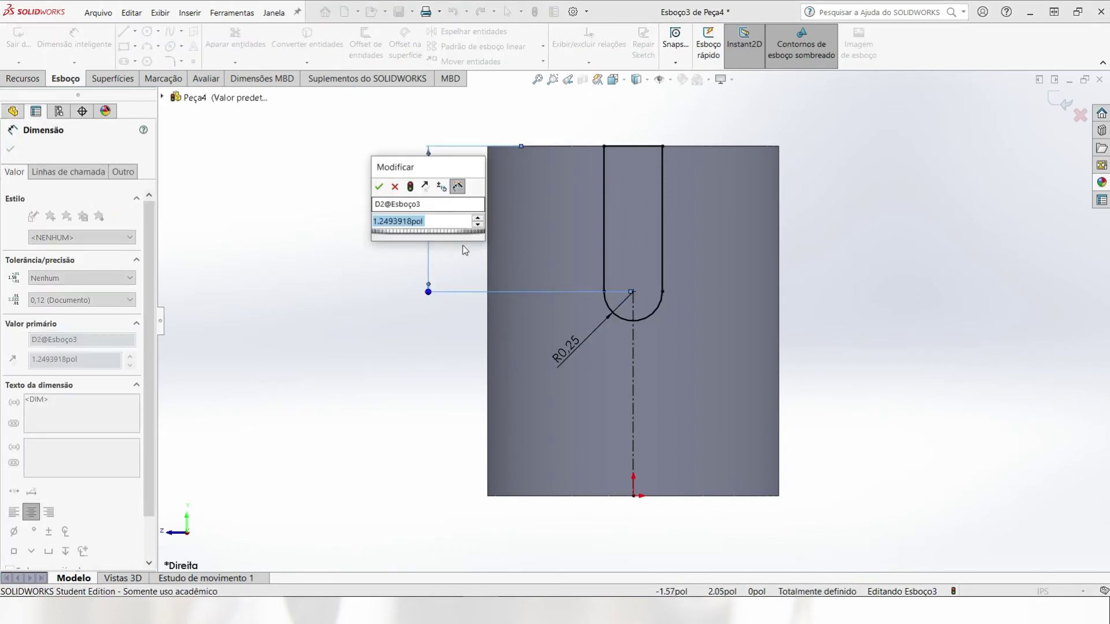
{"action": "type", "text": "1,25"}
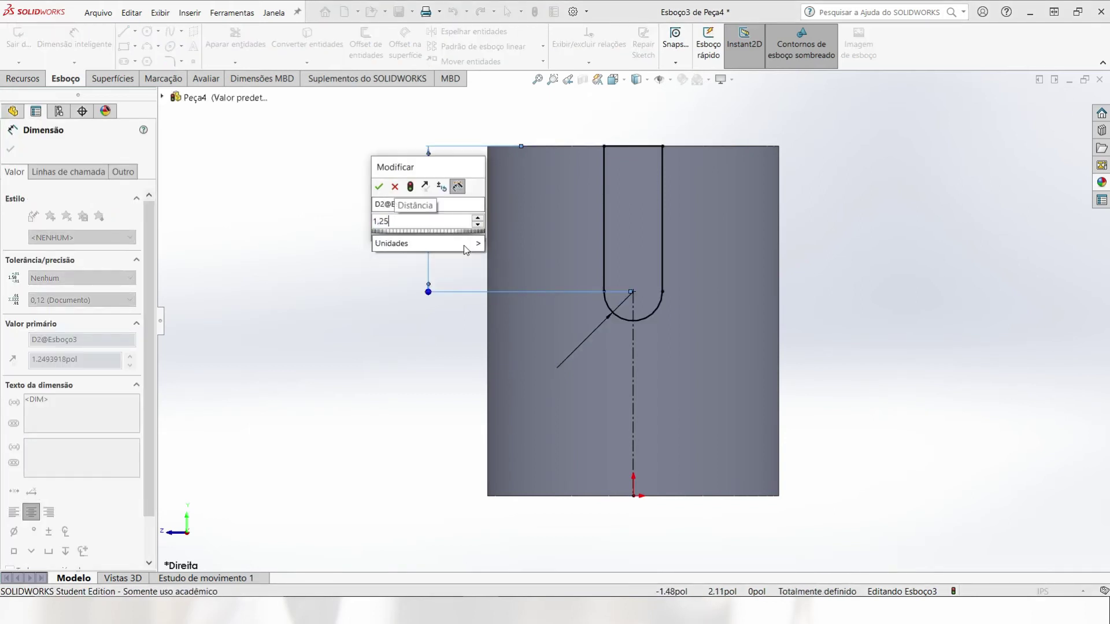
{"action": "key", "text": "Return"}
{"action": "key", "text": "Escape"}
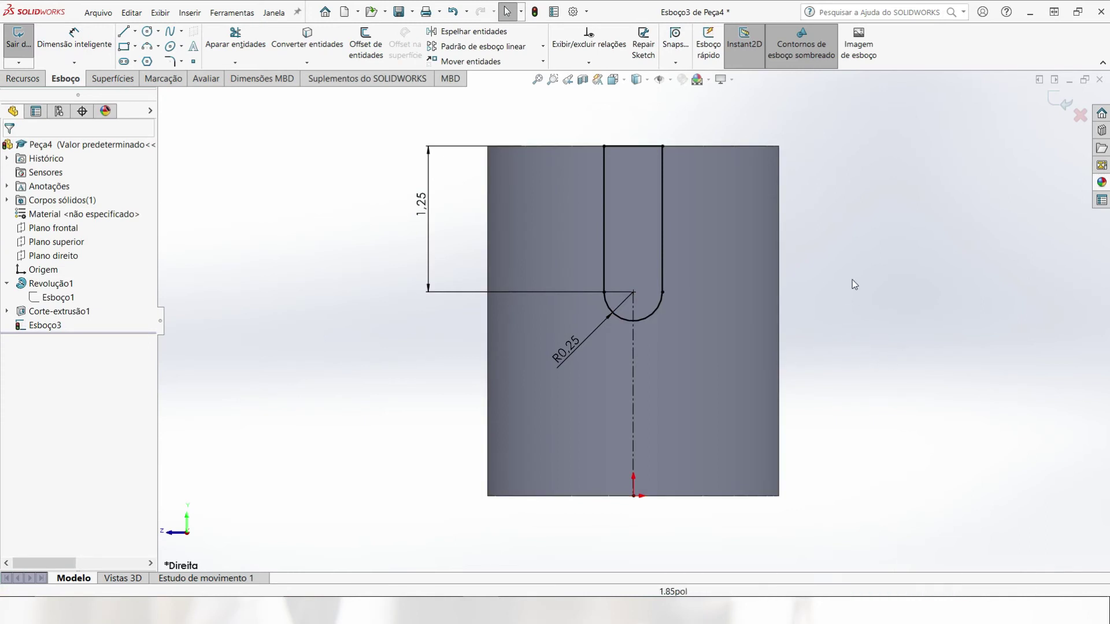
Cut-extrude the round-bottomed slot sketch through one side of the cylinder wall with the Up to Next end condition
{"action": "left_click", "coordinate": [24, 78]}
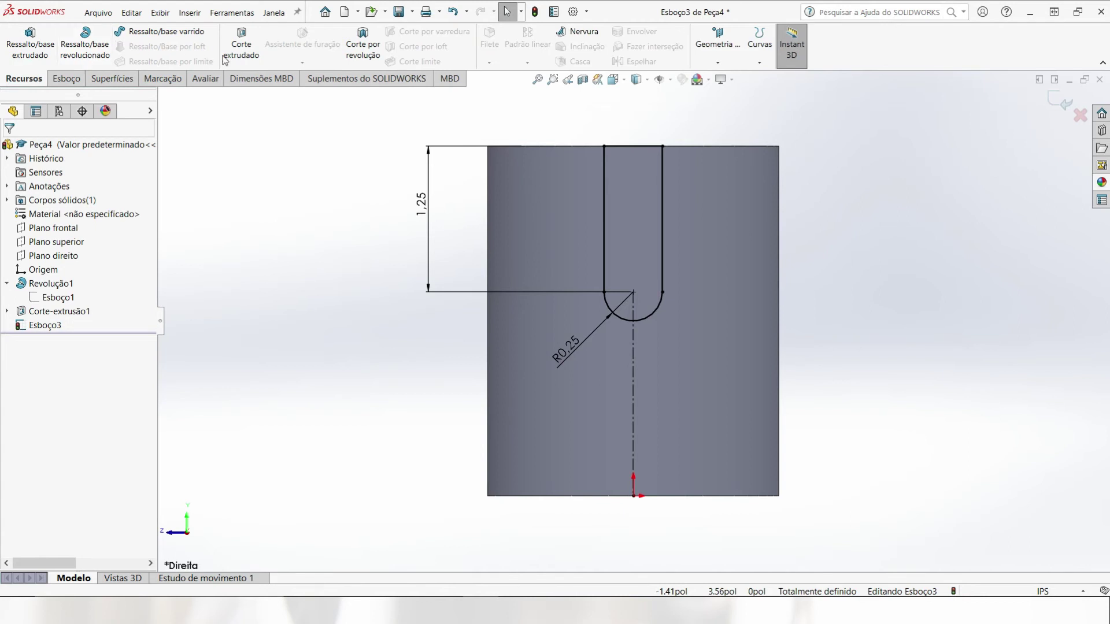
{"action": "left_click", "coordinate": [240, 57]}
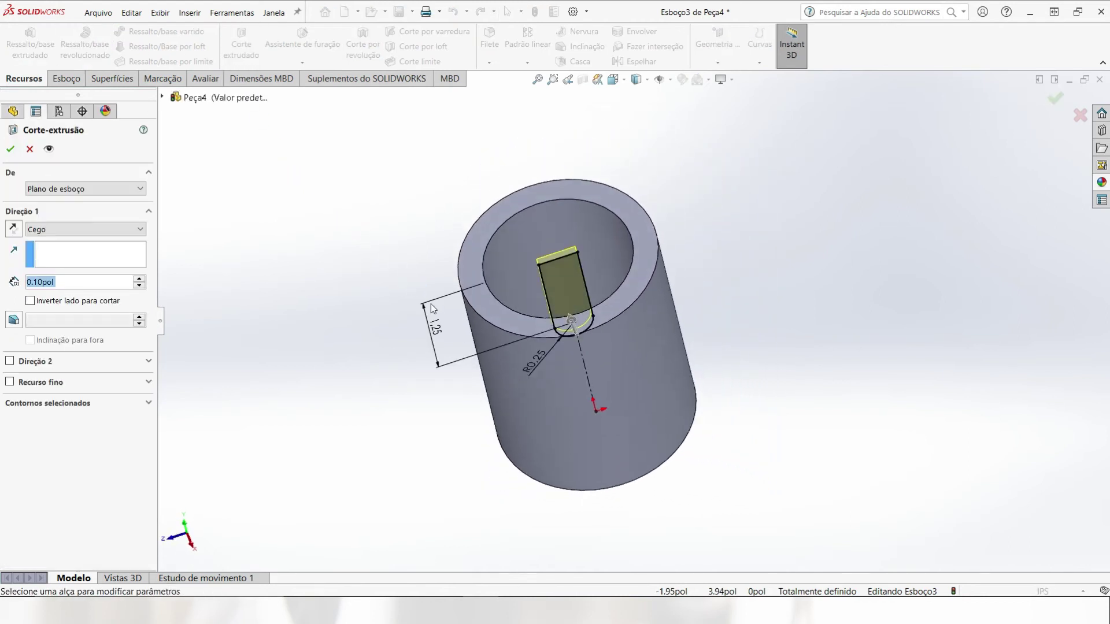
{"action": "left_click", "coordinate": [84, 231]}
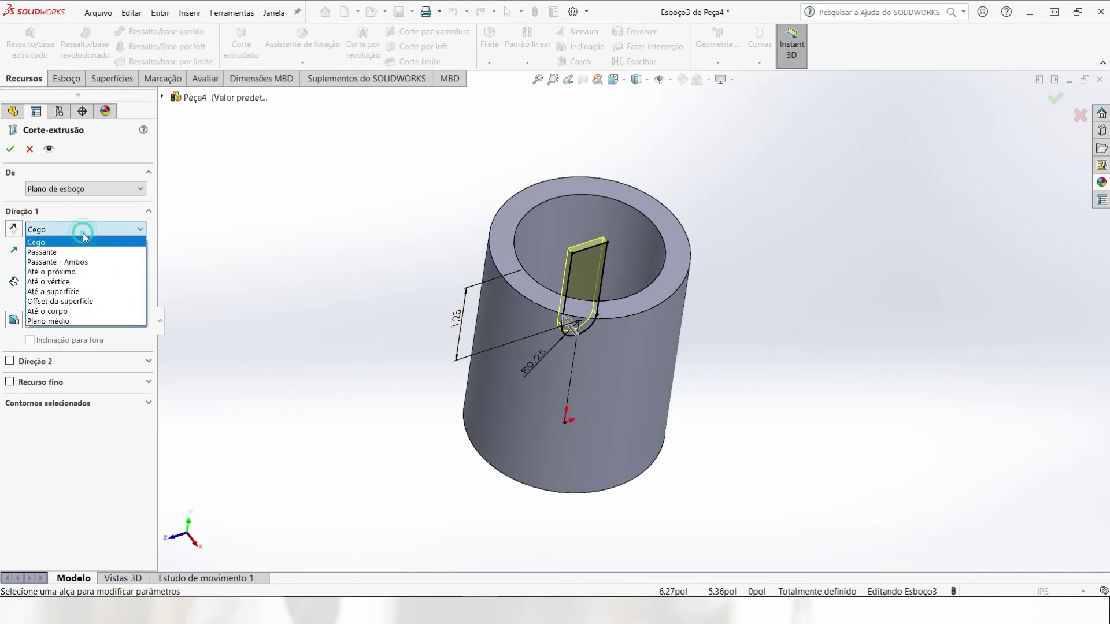
{"action": "left_click", "coordinate": [86, 272]}
{"action": "mouse_move", "coordinate": [295, 294]}
{"action": "middle_mouse_down"}
{"action": "mouse_move", "coordinate": [331, 280]}
{"action": "mouse_move", "coordinate": [416, 364]}
{"action": "mouse_move", "coordinate": [298, 301]}
{"action": "middle_mouse_up"}
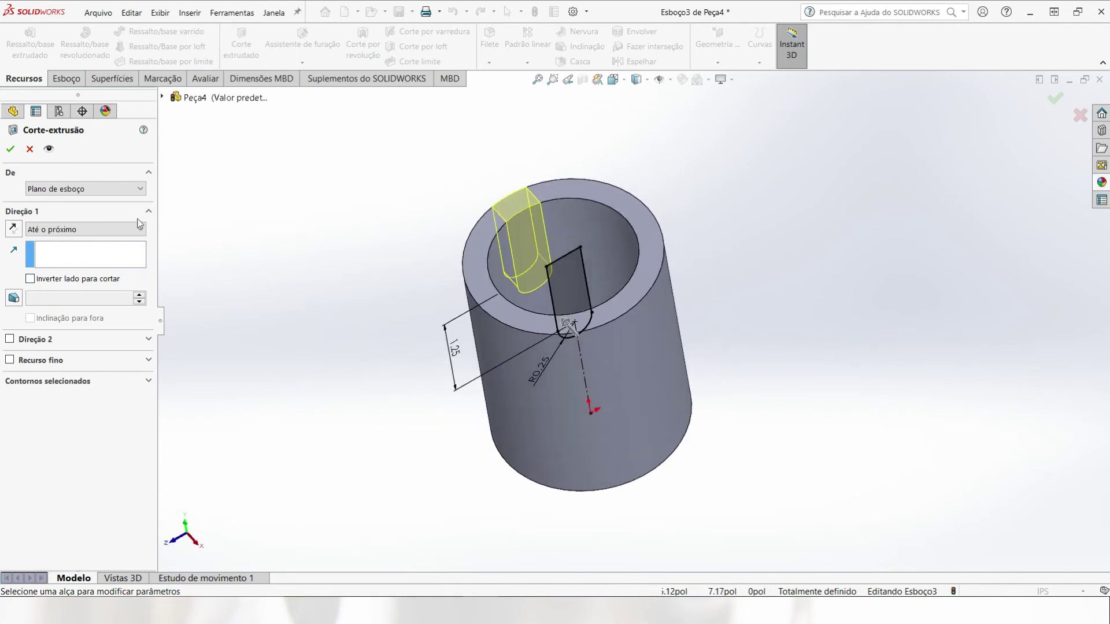
{"action": "left_click", "coordinate": [11, 151]}
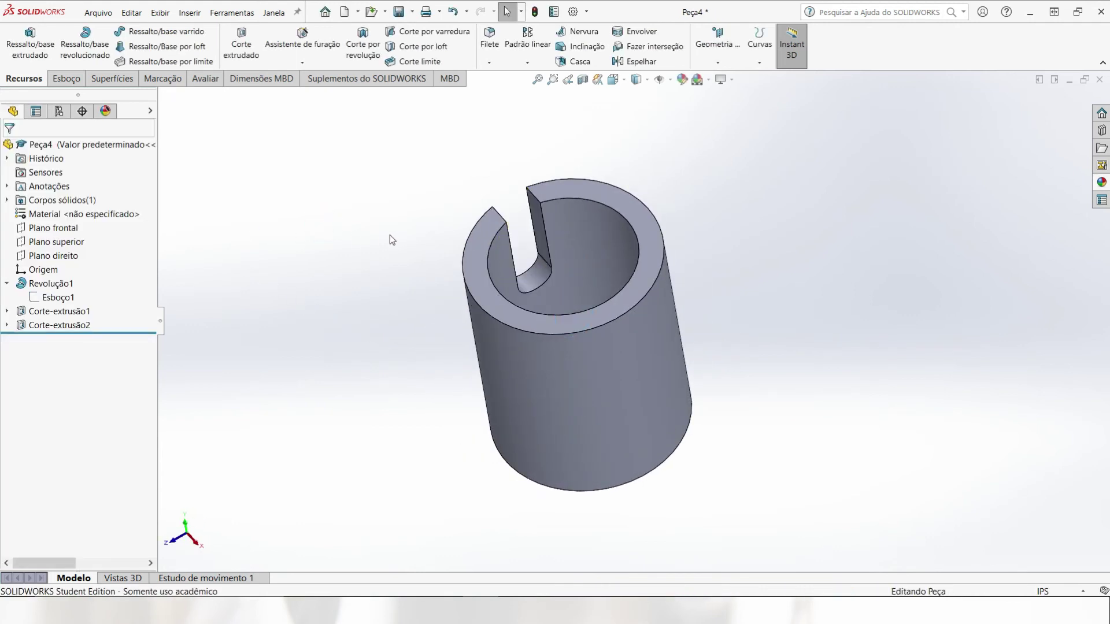
Circular-pattern the slot cut around the cylinder's inner face with 4 equally spaced instances over 360°
{"action": "middle_click_drag", "start_coordinate": [399, 278], "coordinate": [409, 212]}
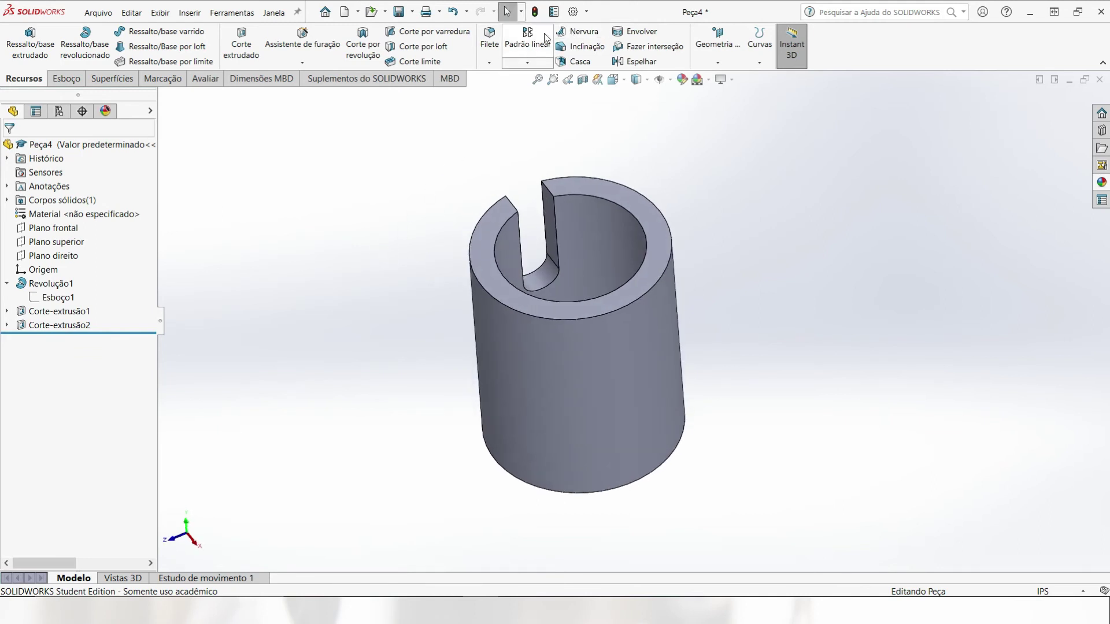
{"action": "left_click", "coordinate": [523, 65]}
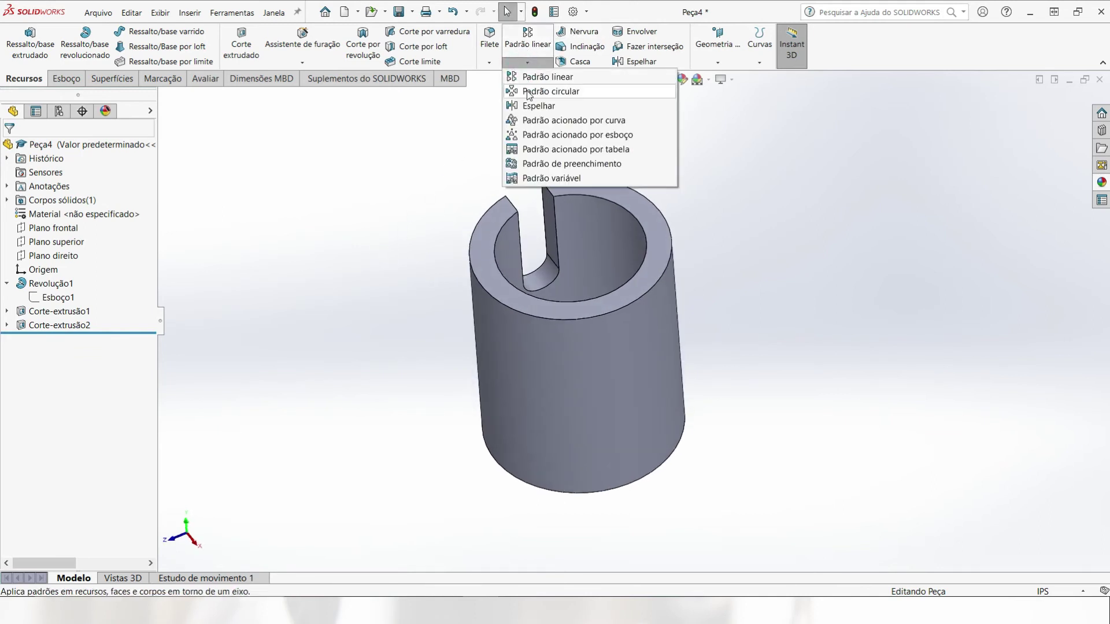
{"action": "left_click", "coordinate": [528, 93]}
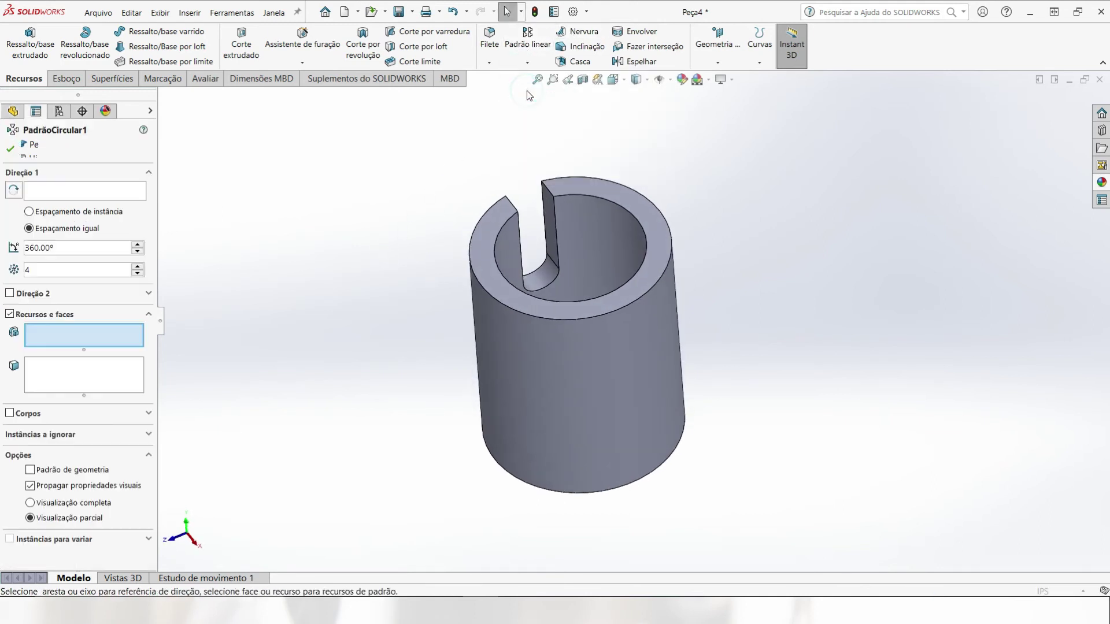
{"action": "left_click", "coordinate": [51, 332]}
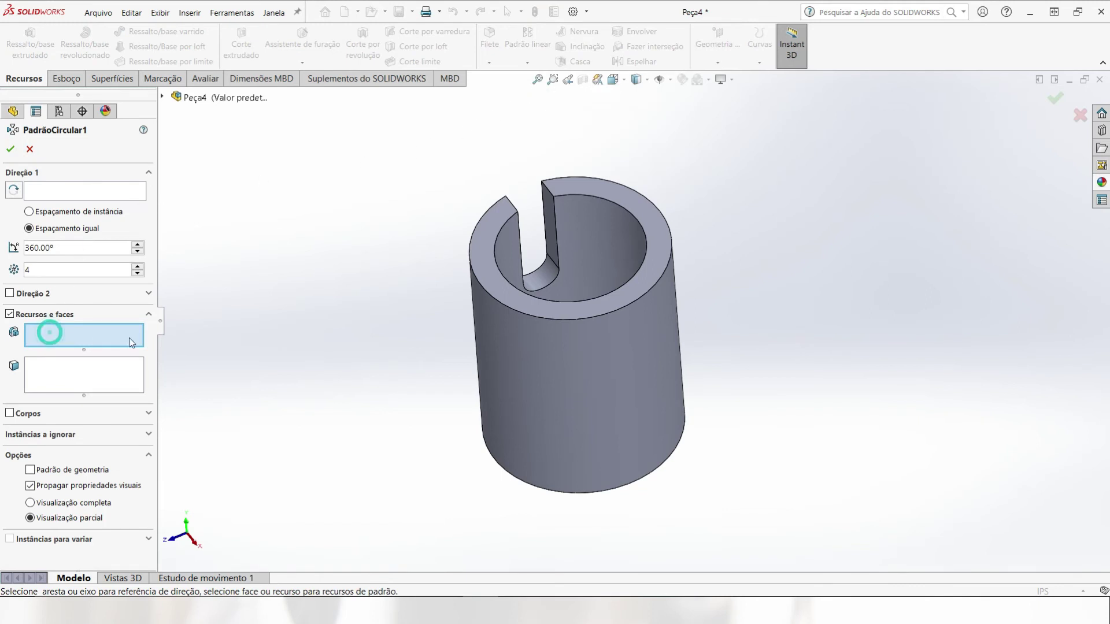
{"action": "left_click", "coordinate": [548, 203]}
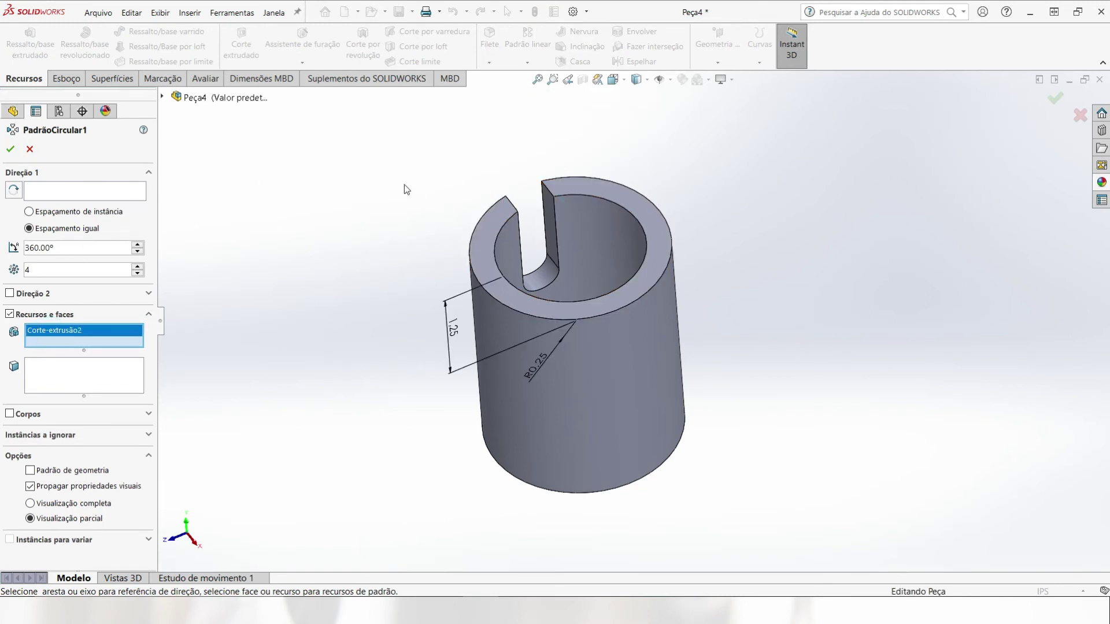
{"action": "left_click", "coordinate": [61, 191]}
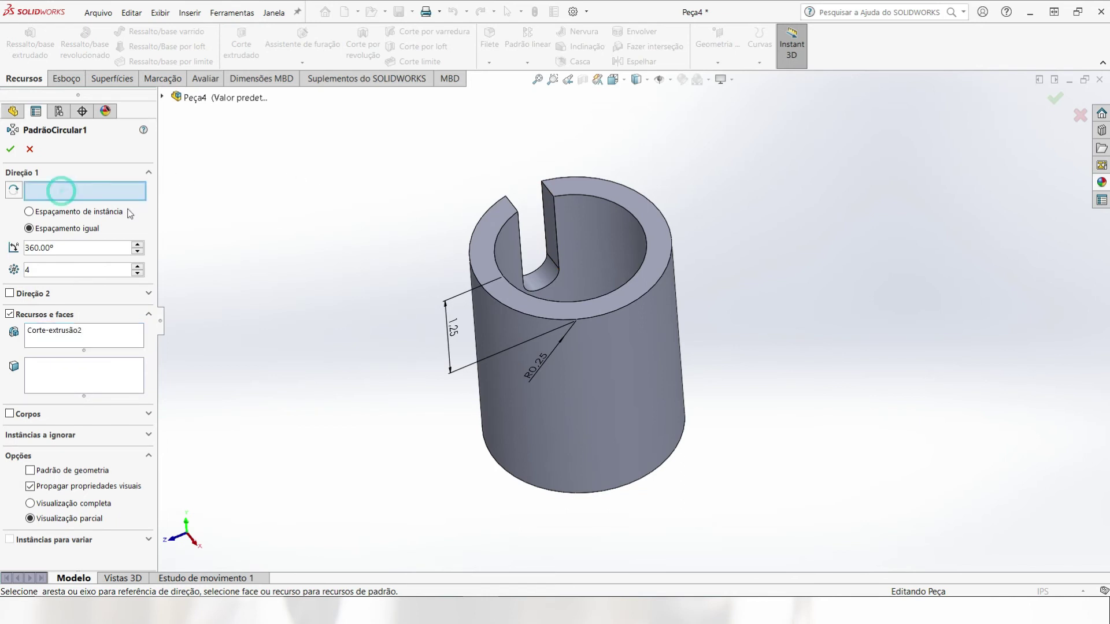
{"action": "left_click", "coordinate": [609, 240]}
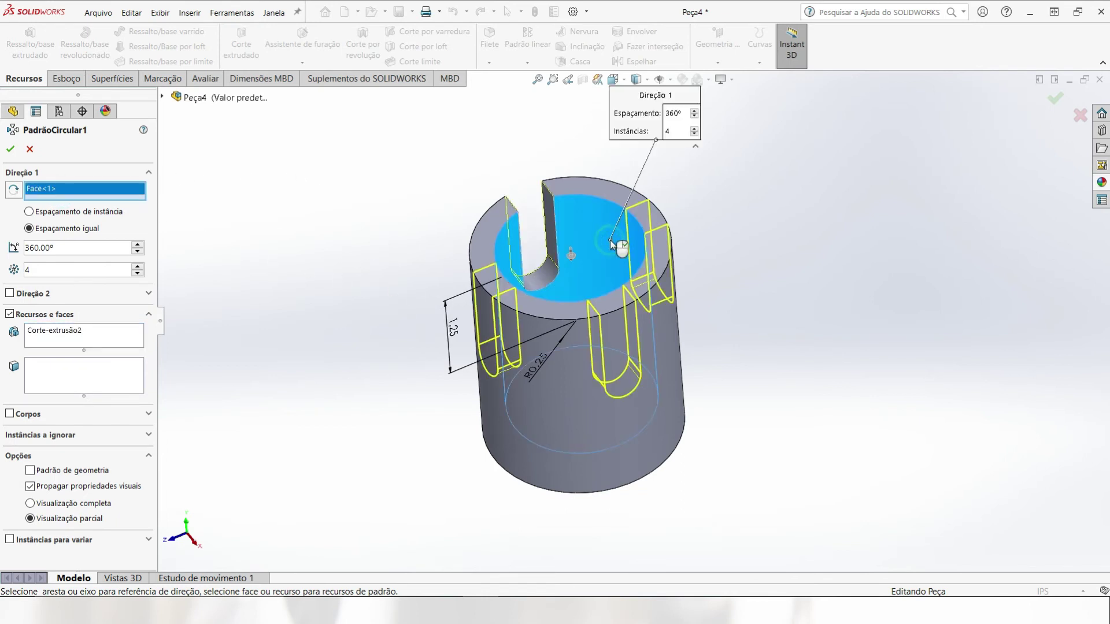
{"action": "mouse_move", "coordinate": [372, 279]}
{"action": "middle_mouse_down"}
{"action": "mouse_move", "coordinate": [389, 404]}
{"action": "mouse_move", "coordinate": [366, 318]}
{"action": "mouse_move", "coordinate": [379, 269]}
{"action": "middle_mouse_up"}
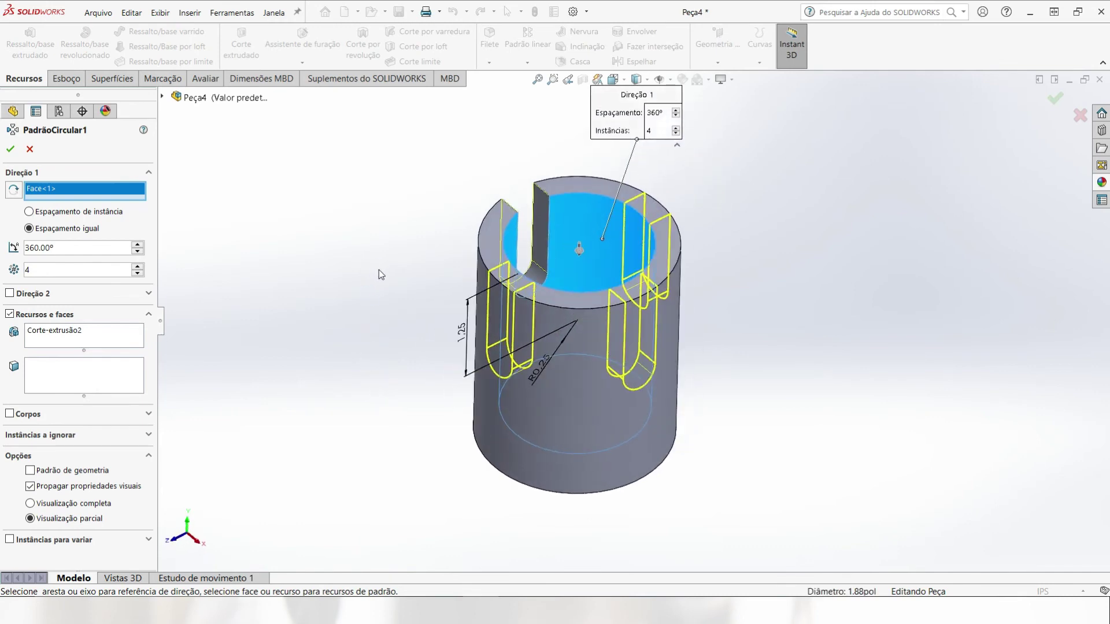
{"action": "left_click", "coordinate": [11, 151]}
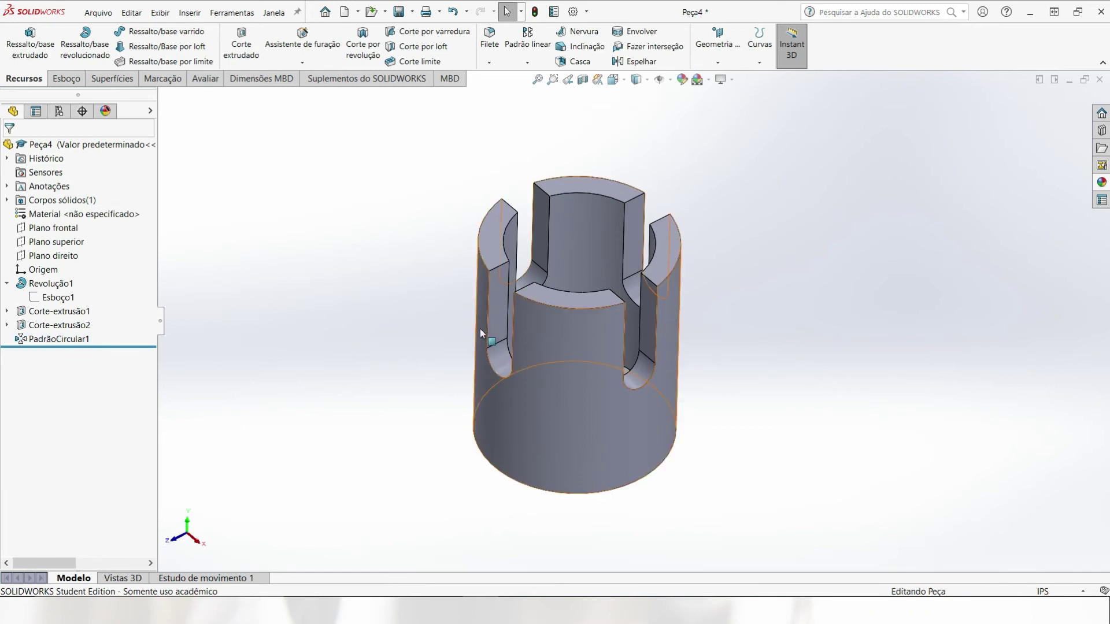
Assign the steel AISI 1020 from the SolidWorks materials library to the part
{"action": "key", "text": "ctrl+7"}
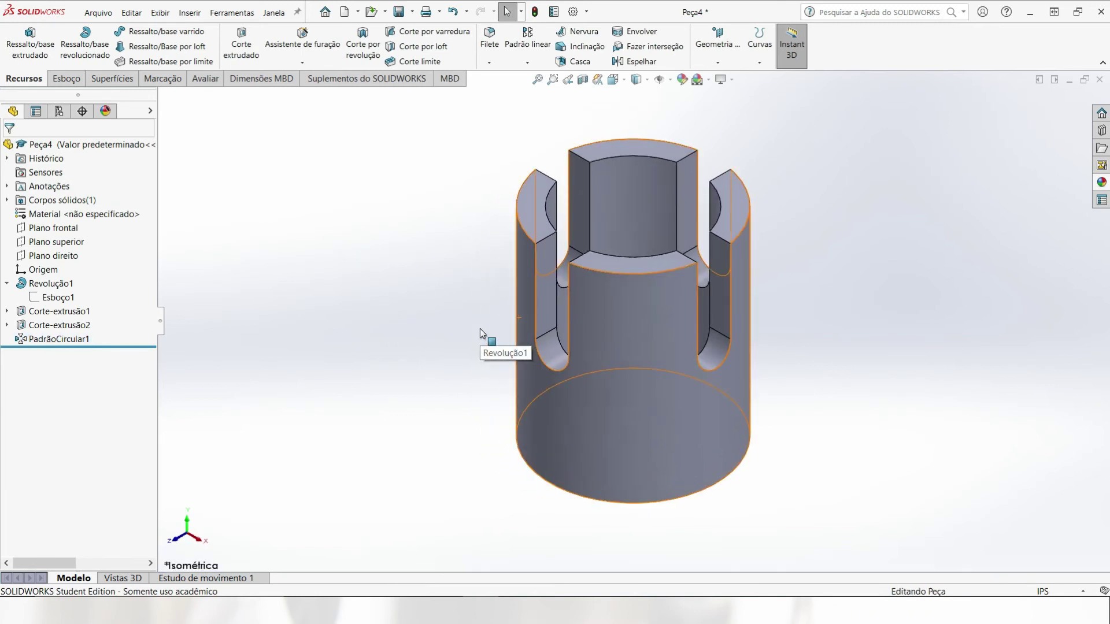
{"action": "middle_click_drag", "start_coordinate": [820, 384], "coordinate": [800, 434]}
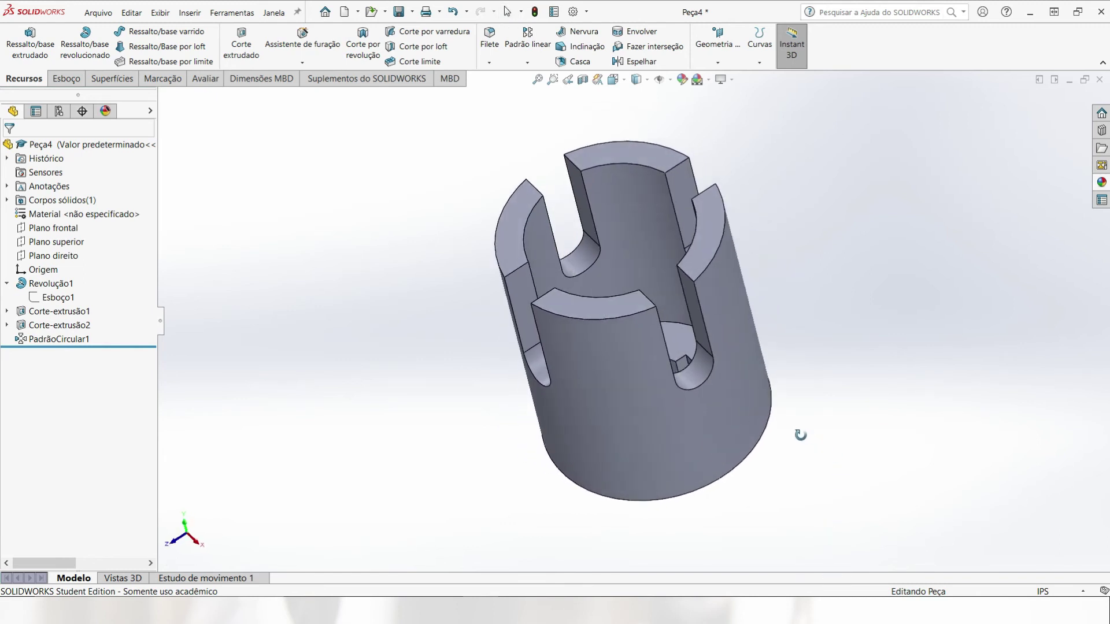
{"action": "right_click", "coordinate": [75, 215]}
{"action": "left_click", "coordinate": [99, 222]}
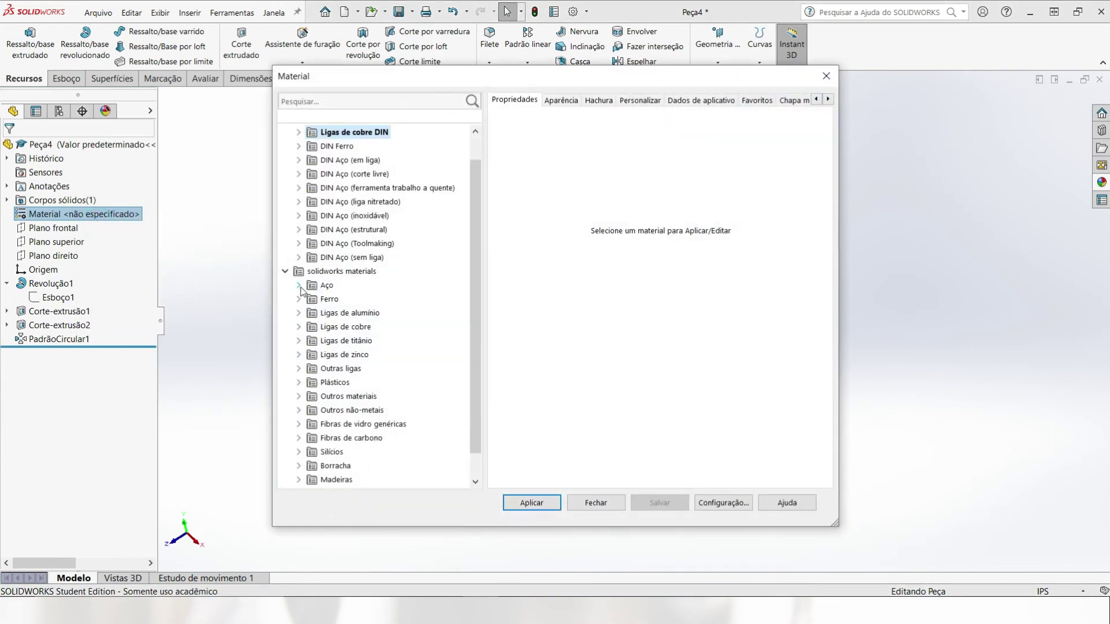
{"action": "left_click", "coordinate": [298, 286]}
{"action": "left_click", "coordinate": [348, 216]}
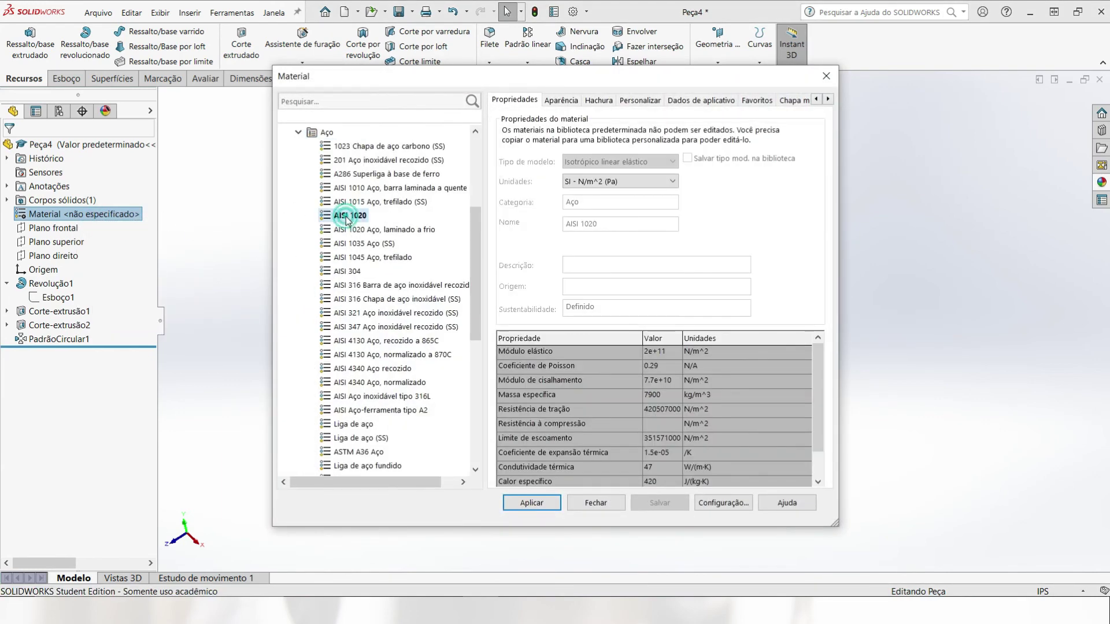
{"action": "left_click", "coordinate": [553, 504]}
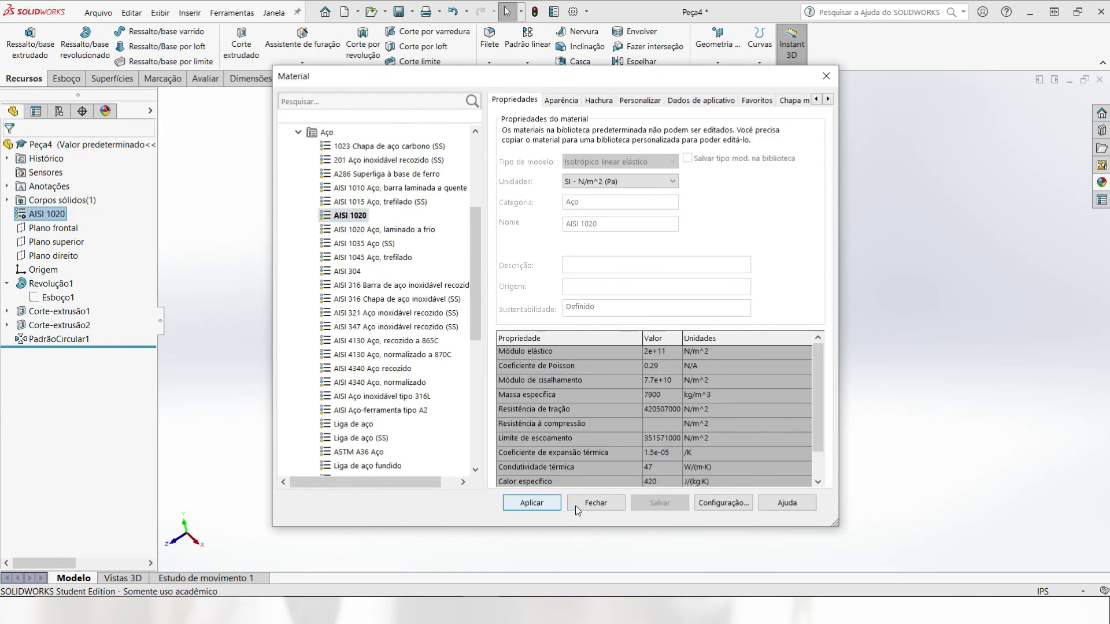
{"action": "left_click", "coordinate": [596, 504]}
Change the appearance colour of the whole part to a light violet-blue
{"action": "middle_click_drag", "start_coordinate": [832, 481], "coordinate": [635, 229]}
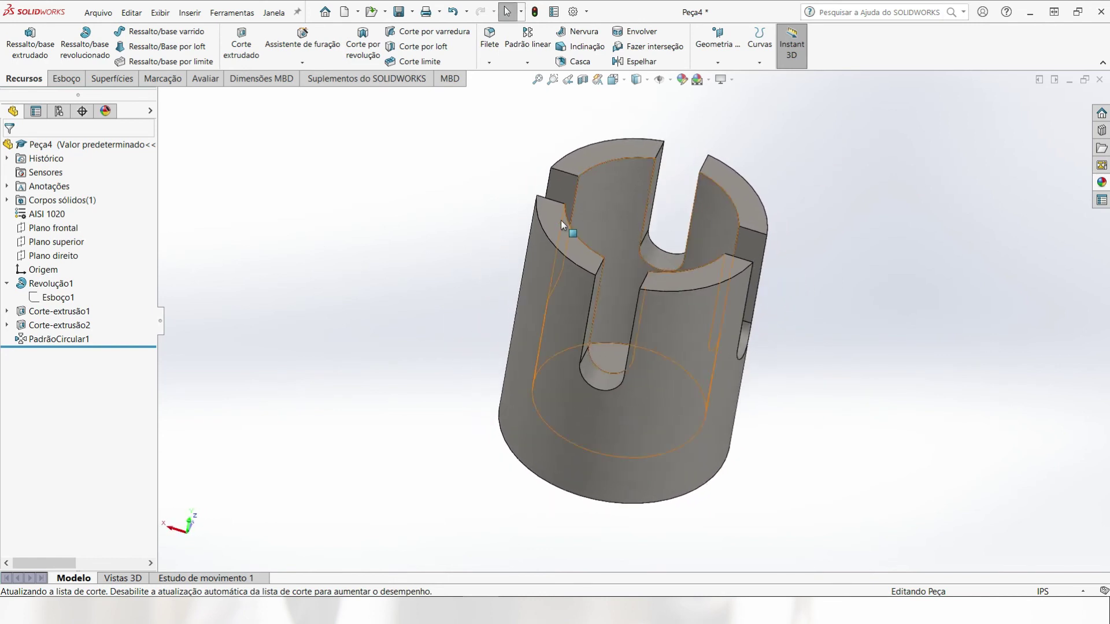
{"action": "right_click", "coordinate": [49, 204]}
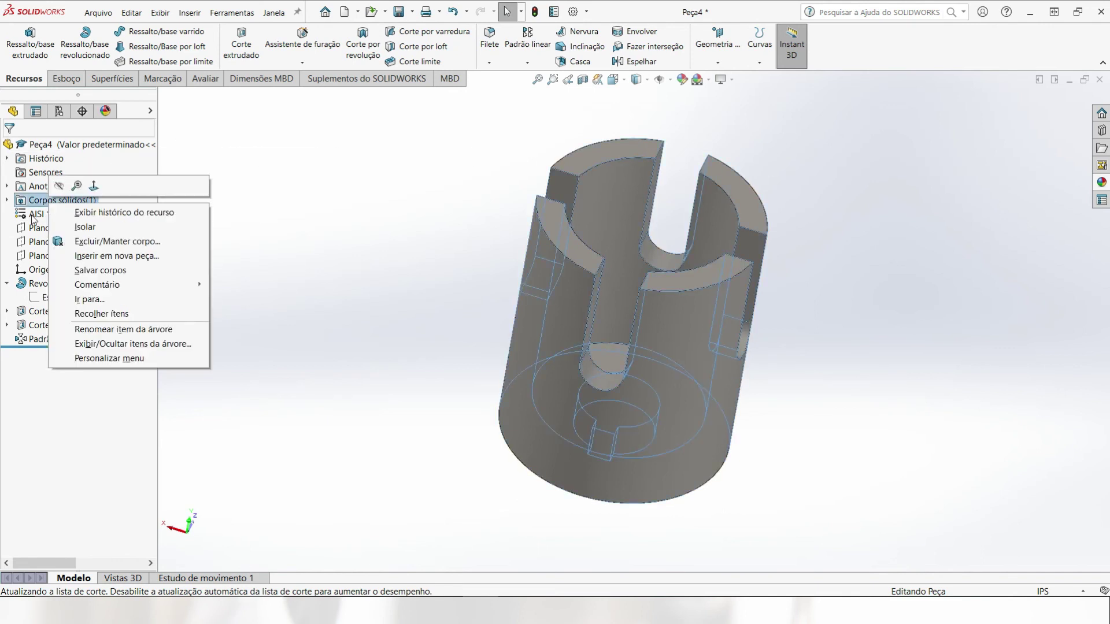
{"action": "left_click", "coordinate": [466, 199]}
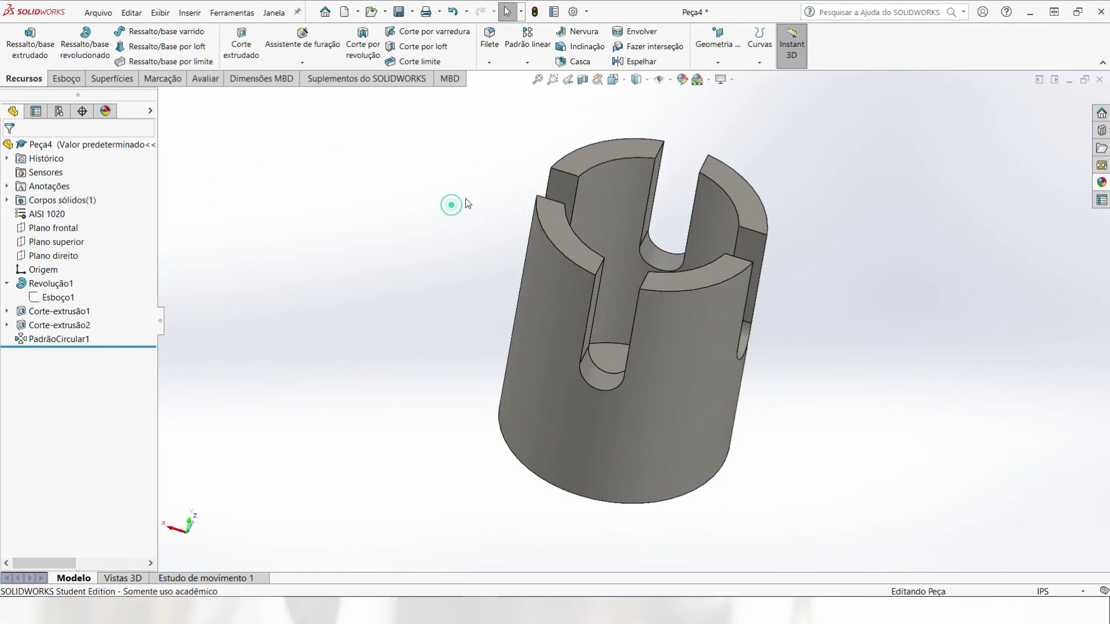
{"action": "right_click", "coordinate": [615, 150]}
{"action": "left_click", "coordinate": [727, 117]}
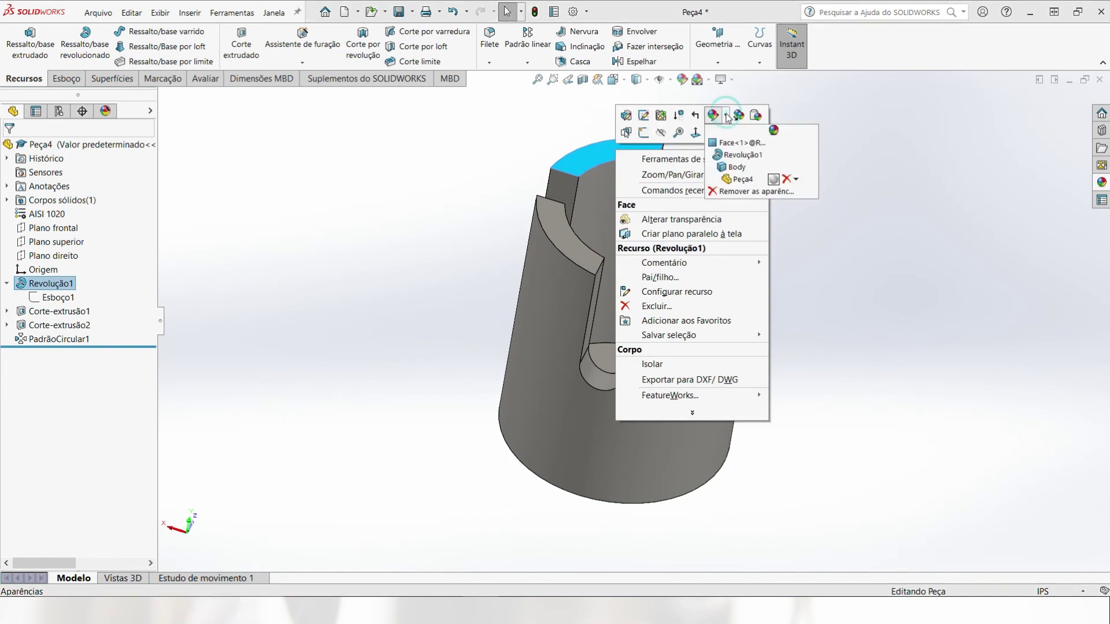
{"action": "left_click", "coordinate": [773, 181]}
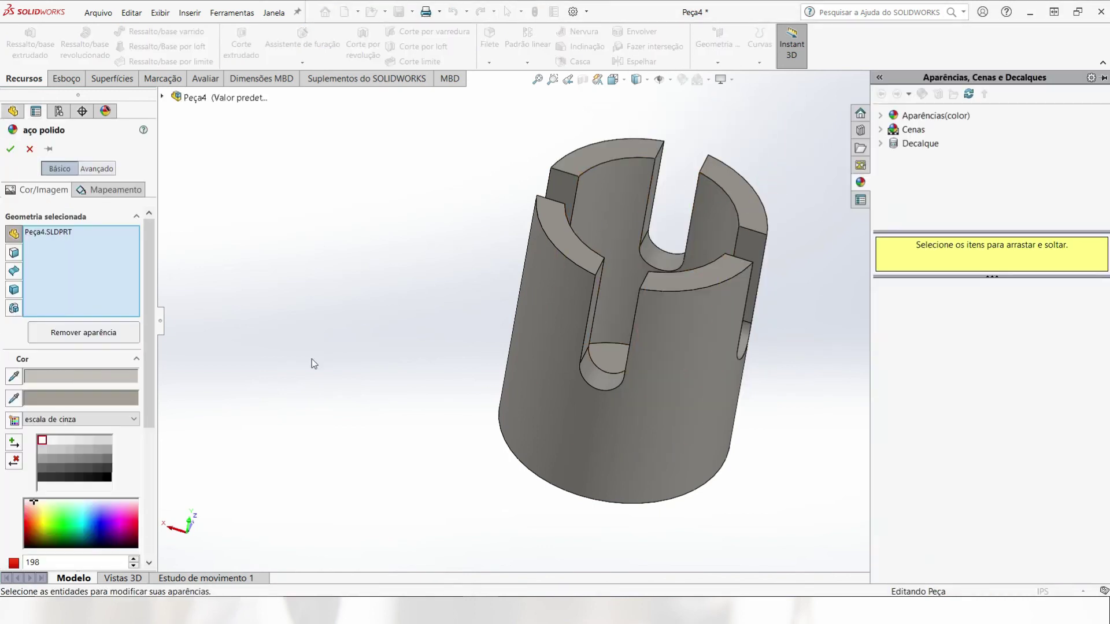
{"action": "left_click", "coordinate": [98, 508]}
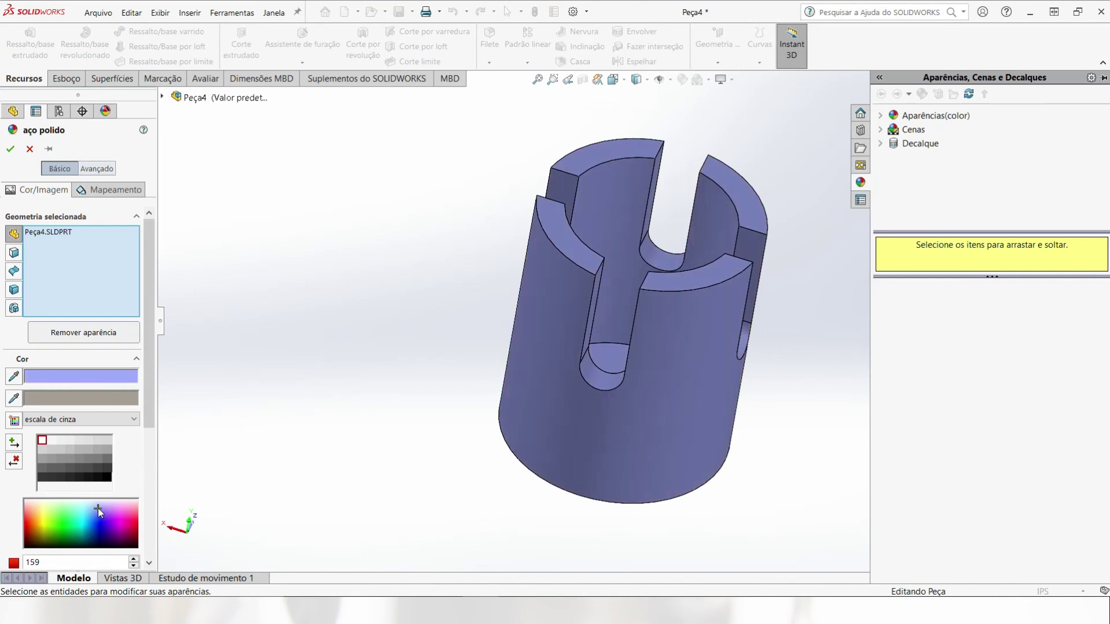
{"action": "left_click", "coordinate": [11, 150]}
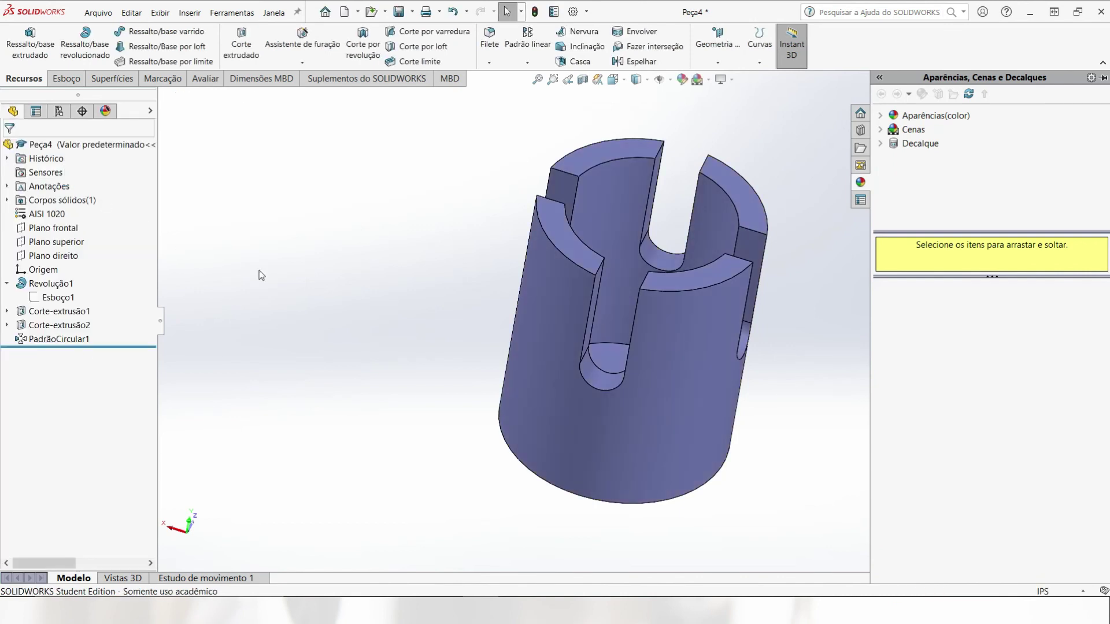
Evaluate the part's mass properties in isometric view and read its mass and volume
{"action": "key", "text": "ctrl+7"}
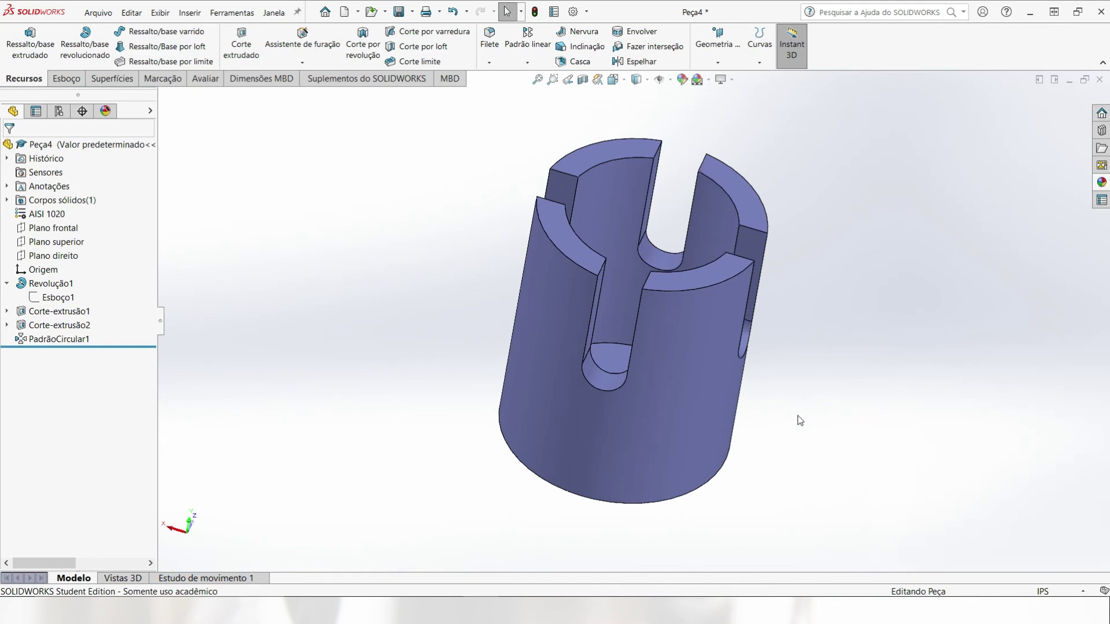
{"action": "left_click", "coordinate": [209, 79]}
{"action": "left_click", "coordinate": [211, 58]}
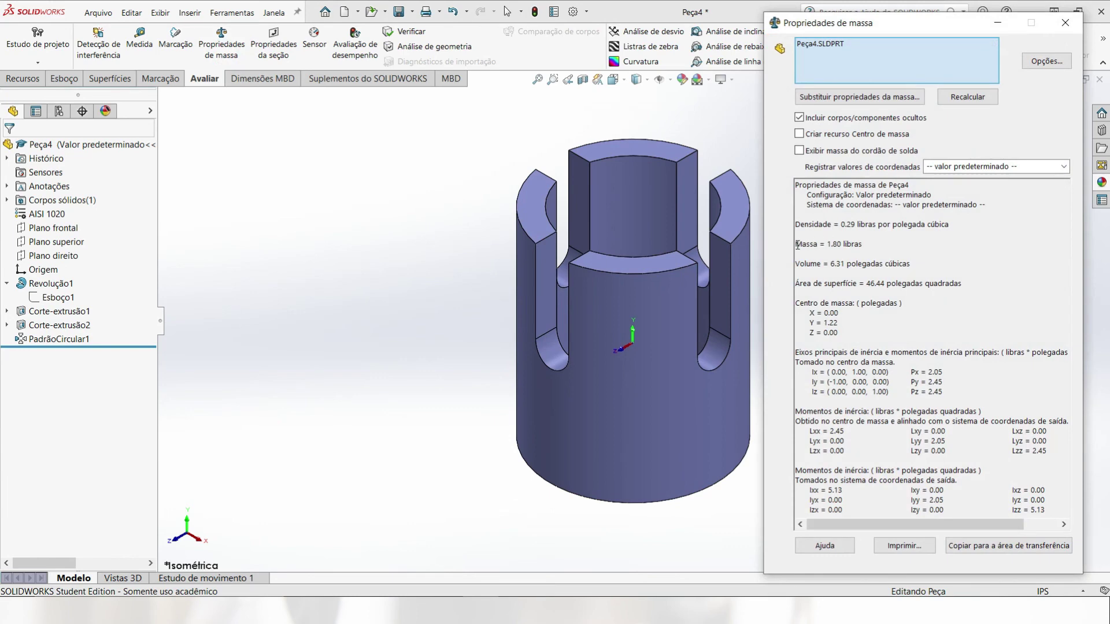
{"action": "left_click_drag", "start_coordinate": [815, 246], "coordinate": [864, 248]}
{"action": "left_click", "coordinate": [869, 265]}
{"action": "left_click", "coordinate": [738, 151]}
{"action": "left_click", "coordinate": [1065, 23]}
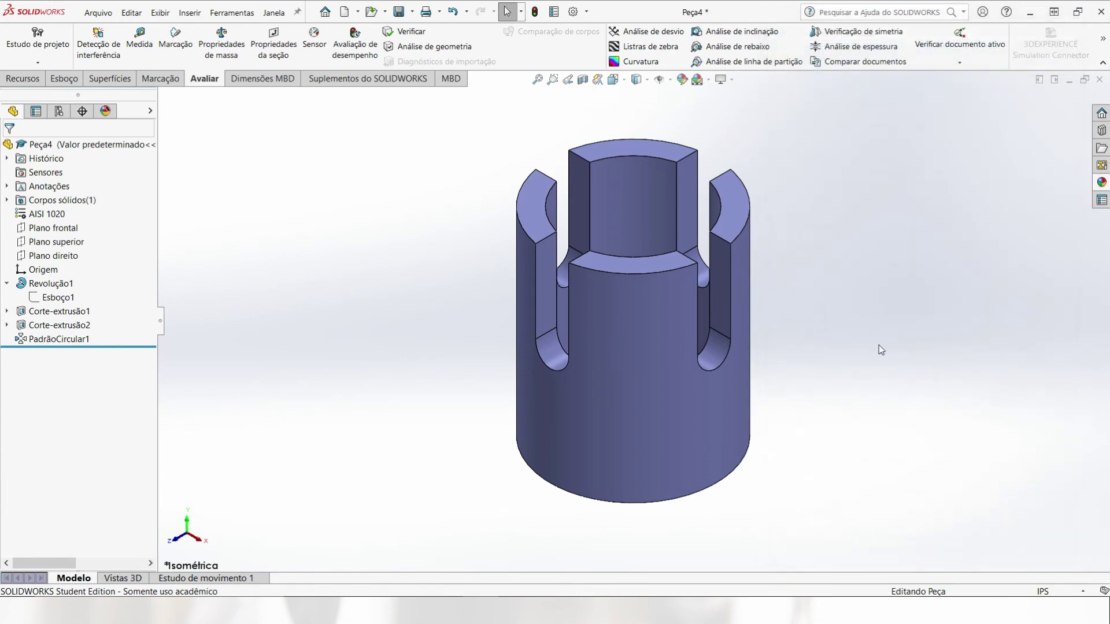
{"action": "left_click", "coordinate": [195, 541], "text": "shift"}
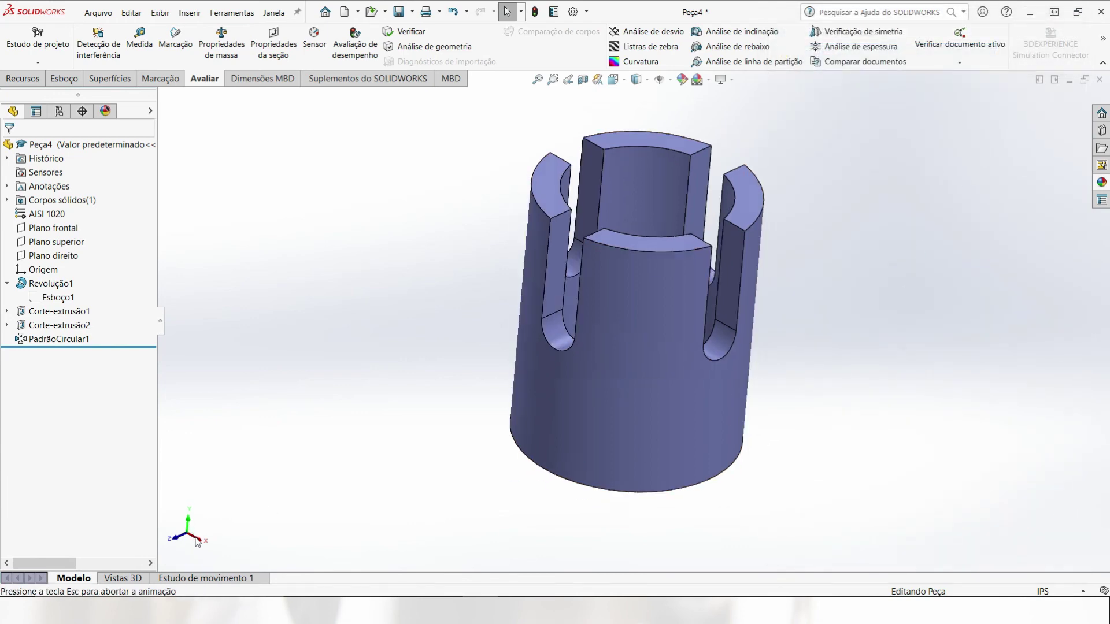
{"action": "left_click", "coordinate": [195, 540], "text": "shift"}
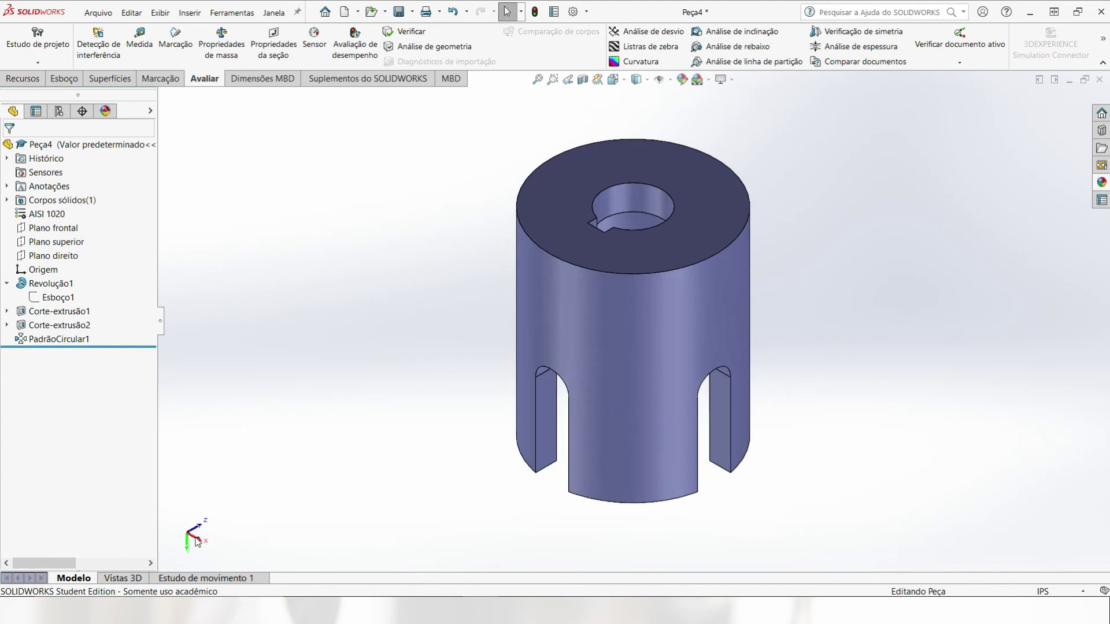
{"action": "left_click", "coordinate": [196, 541], "text": "shift"}
{"action": "left_click", "coordinate": [195, 541], "text": "shift"}
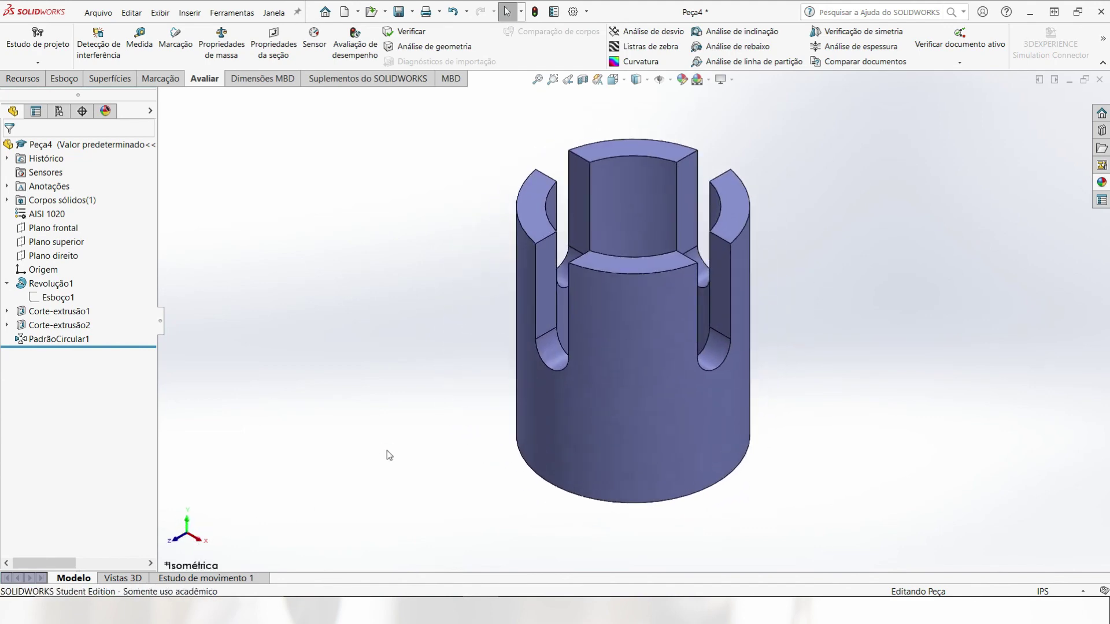